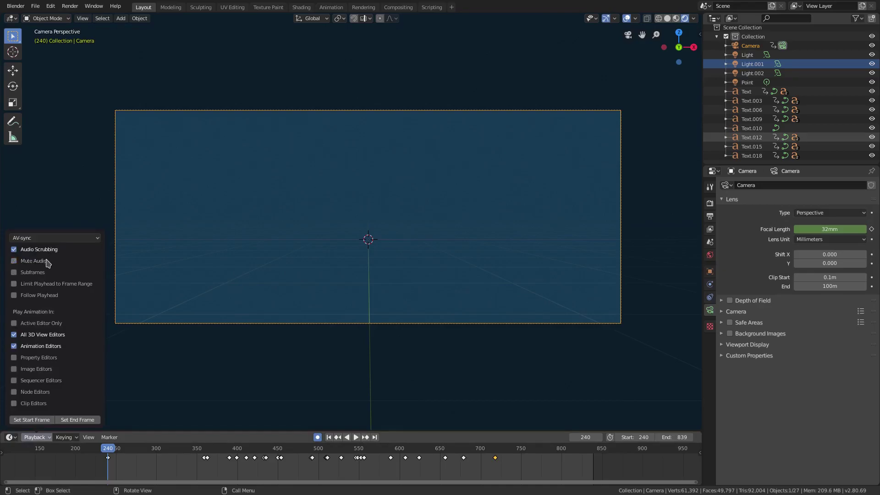
Play the text's entrance from frame 240, return to the start and enlarge the camera frame in the viewport.
left_click(356, 438)
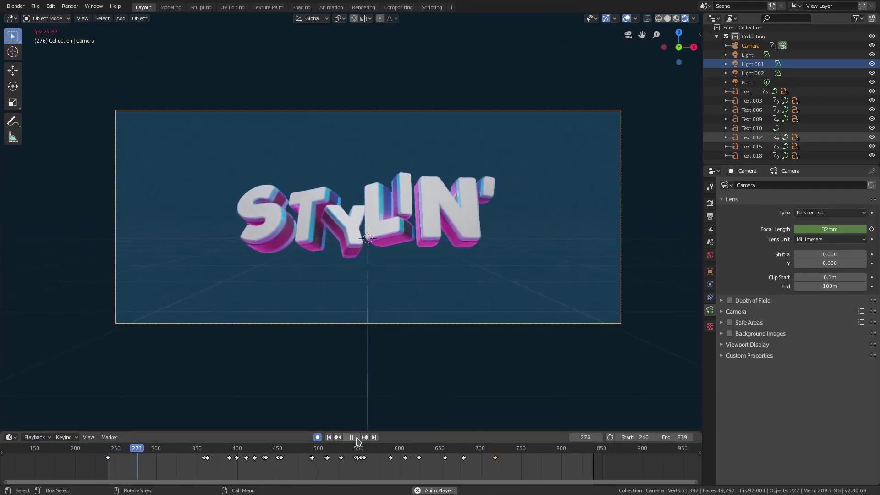
key("Escape")
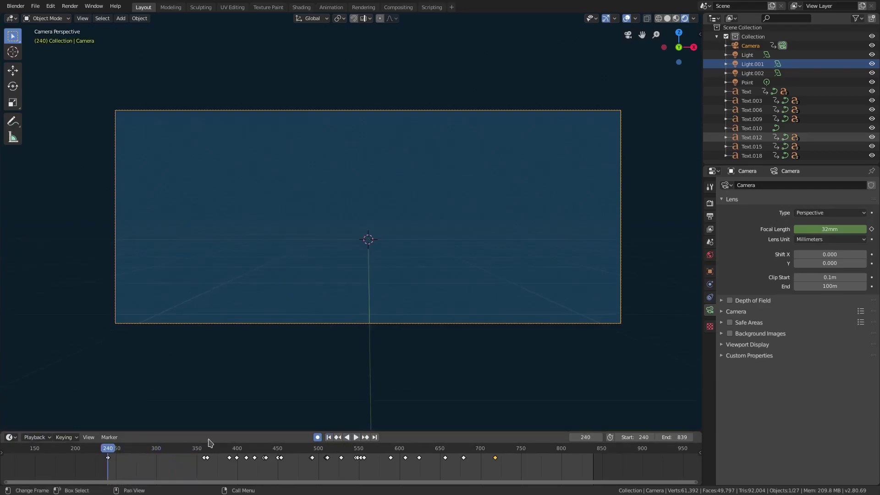
scroll(270, 357, "up", 1)
mouse_move(327, 340)
middle_mouse_down("shift")
mouse_move(318, 332)
mouse_move(314, 340)
middle_mouse_up("shift")
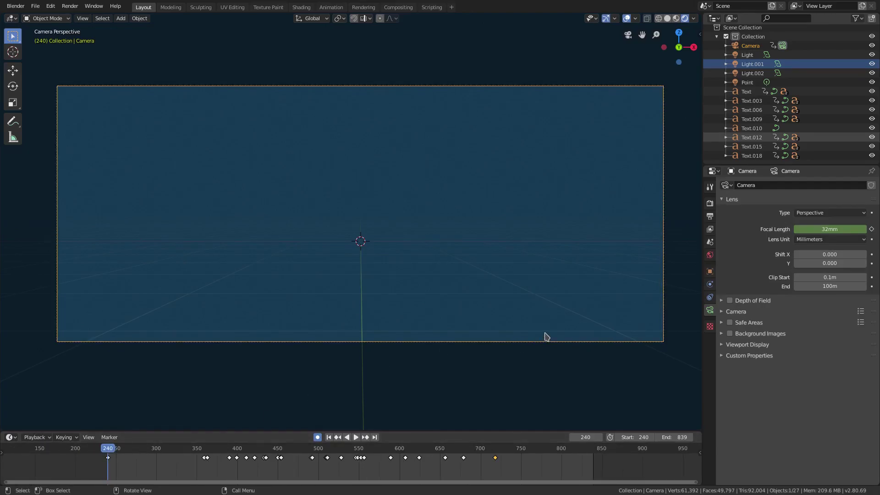
Key the camera's current orientation at frame 265 by applying a zero-degree rotation about global Y.
key("space")
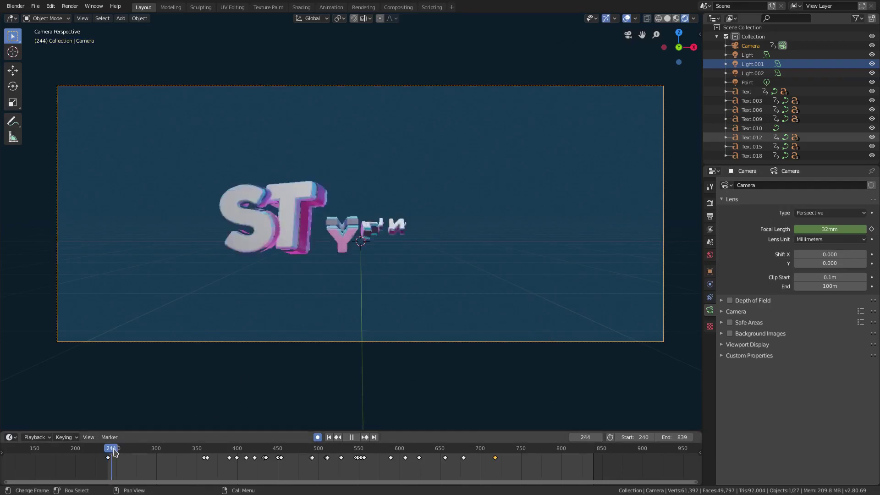
left_click(110, 452)
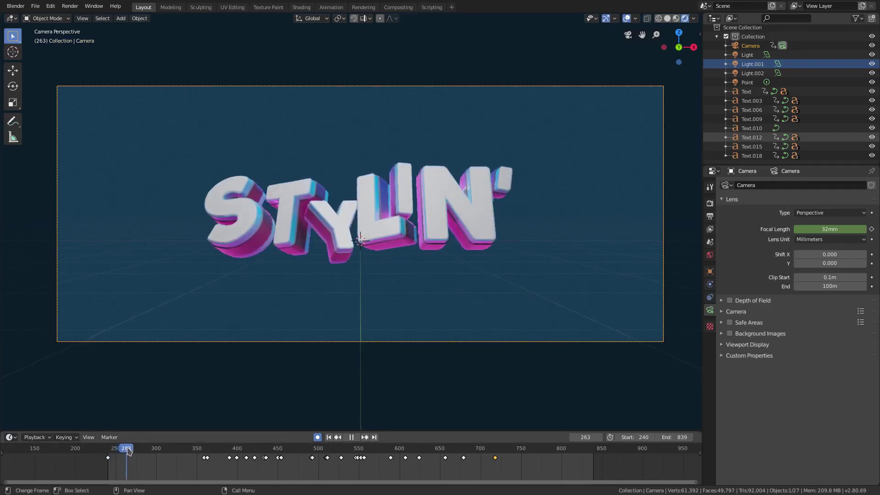
key("space")
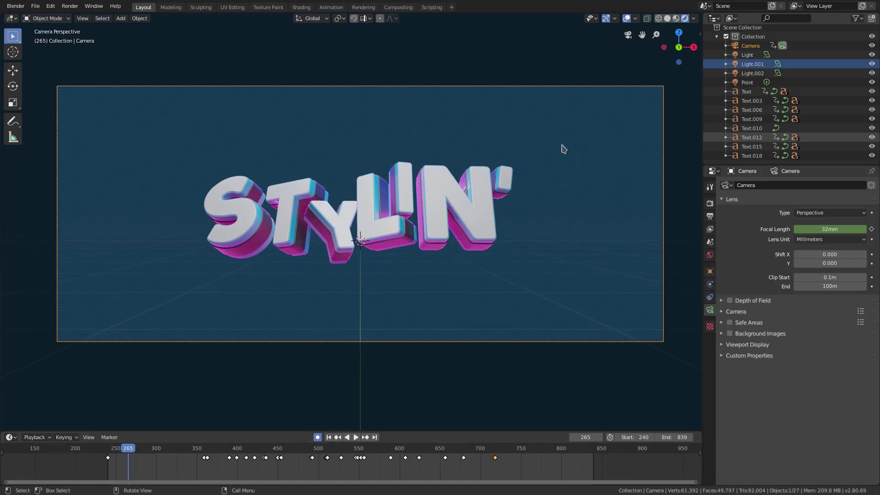
key("r")
key("y")
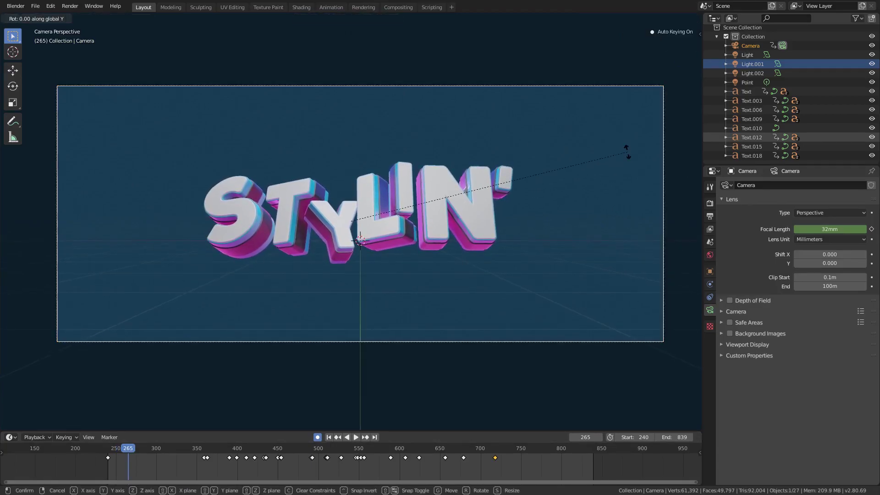
left_click(628, 152)
Return to frame 240 and key the camera rolled almost onto its side about the global Y axis.
left_click_drag(129, 449, 108, 451)
key("space")
key("Escape")
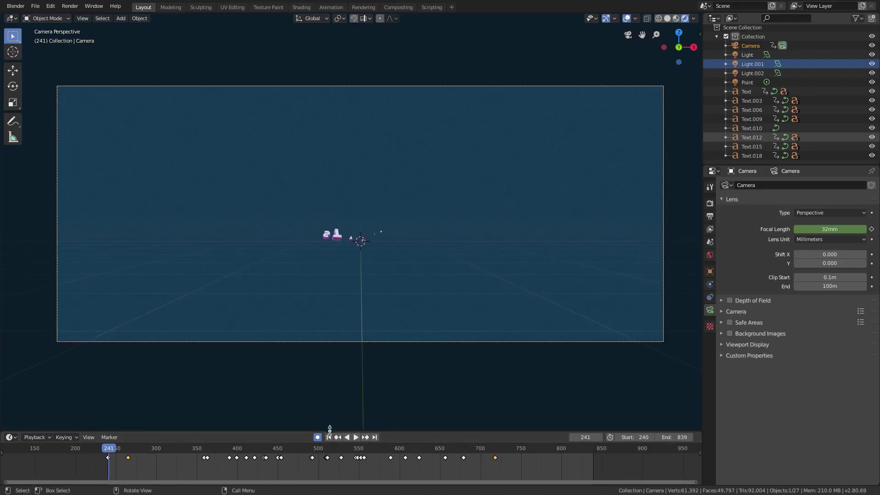
key("r")
key("y")
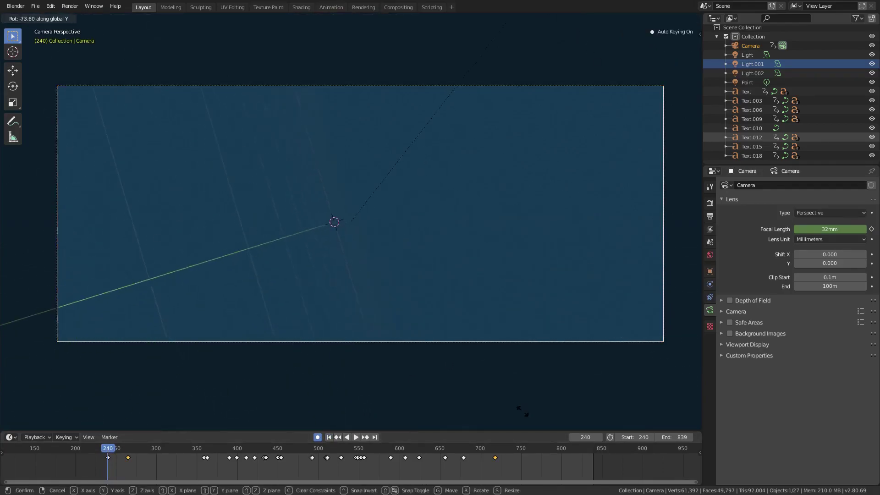
left_click(479, 401)
Rotate the camera by a few degrees about its local Y axis at frame 240.
key("r")
key("z")
right_click(659, 192)
key("r")
key("y")
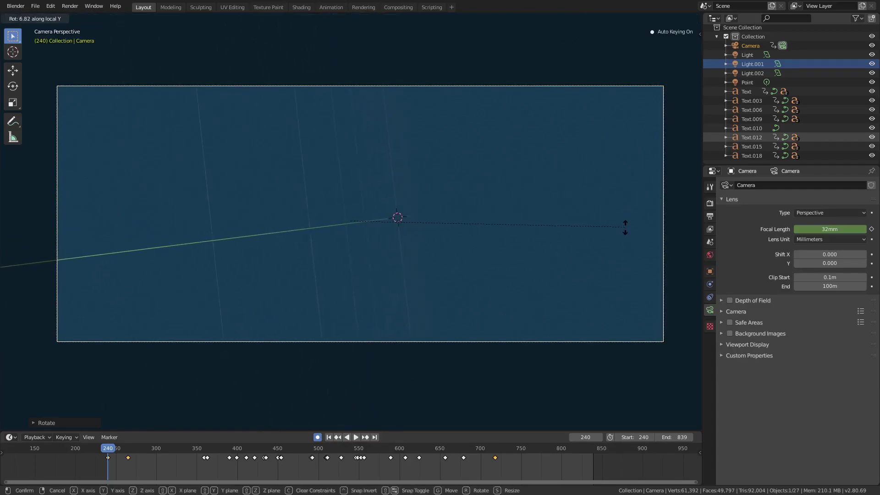
left_click(625, 216)
Scrub to frame 253 and tilt the camera about its local X axis to bring the whole text into frame.
key("space")
left_click(109, 451)
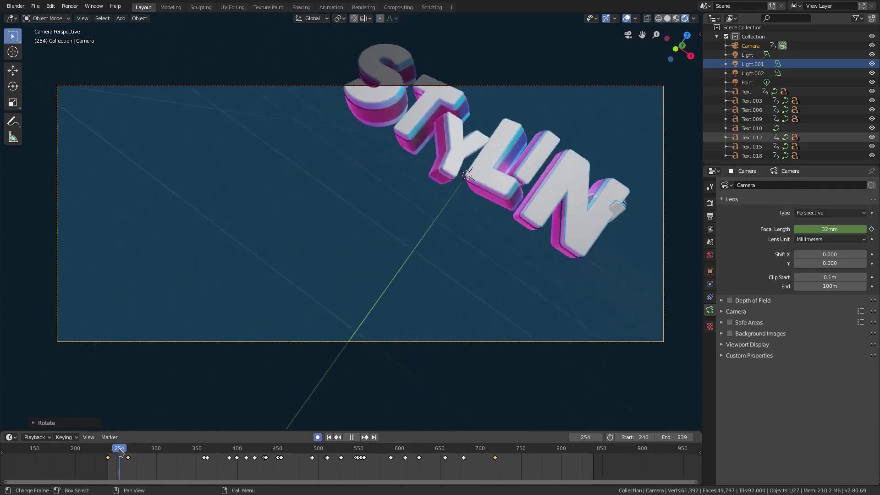
key("space")
key("r")
key("x")
key("x")
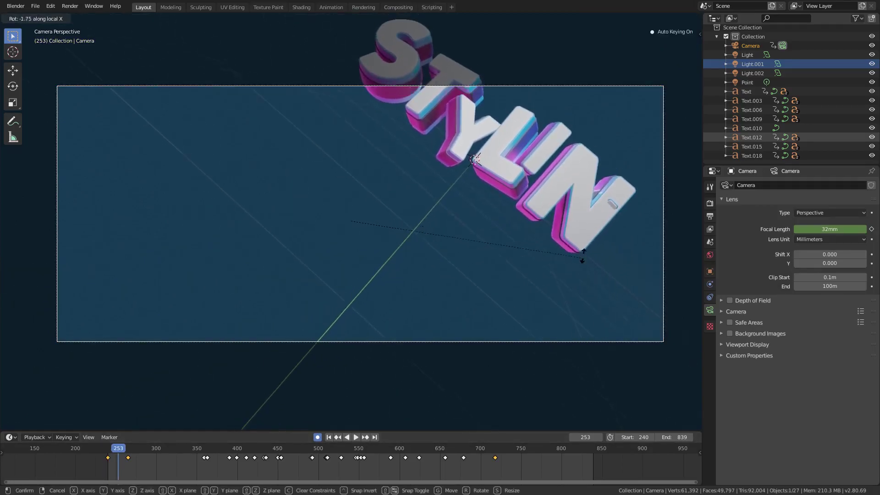
left_click(598, 220)
Rotate the camera about its local Y and X axes at frame 253 to centre the text in the frame.
key("r")
key("y")
key("y")
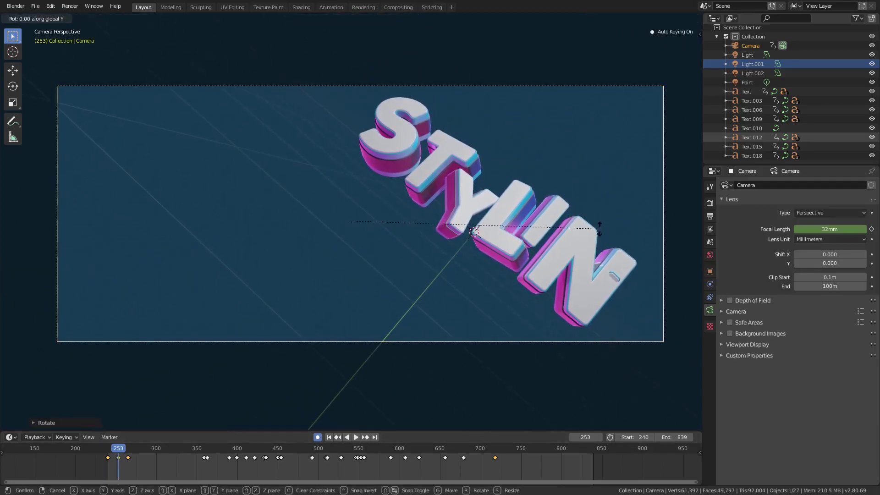
left_click(625, 274)
key("r")
key("x")
key("x")
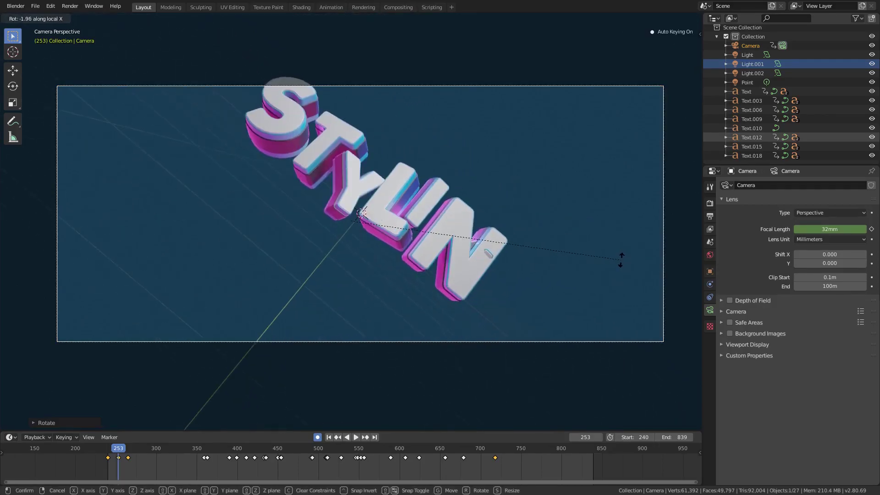
left_click(620, 269)
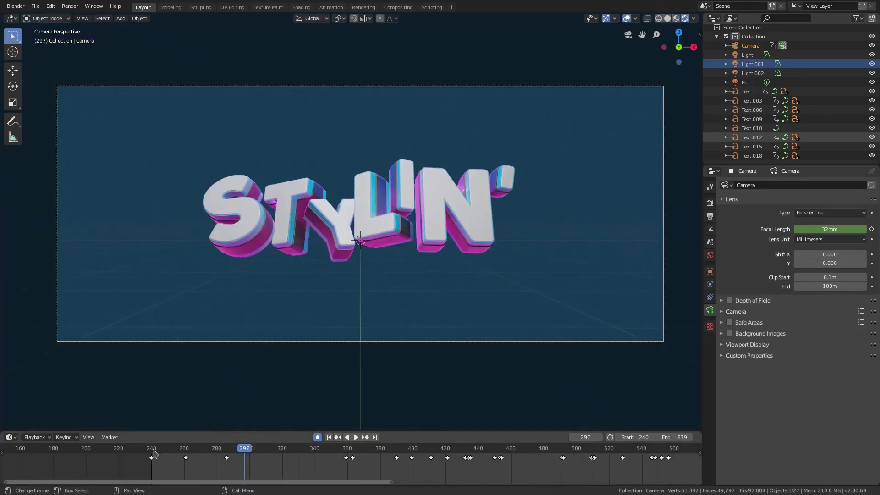
Return the playhead to frame 240 and try rotating the camera about its individual axes.
left_click_drag(153, 453, 150, 450)
key("space")
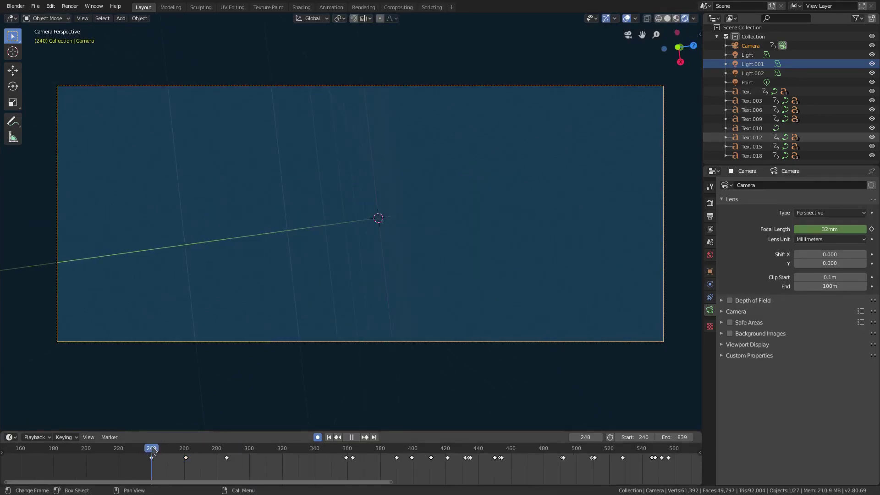
key("r")
key("y")
key("y")
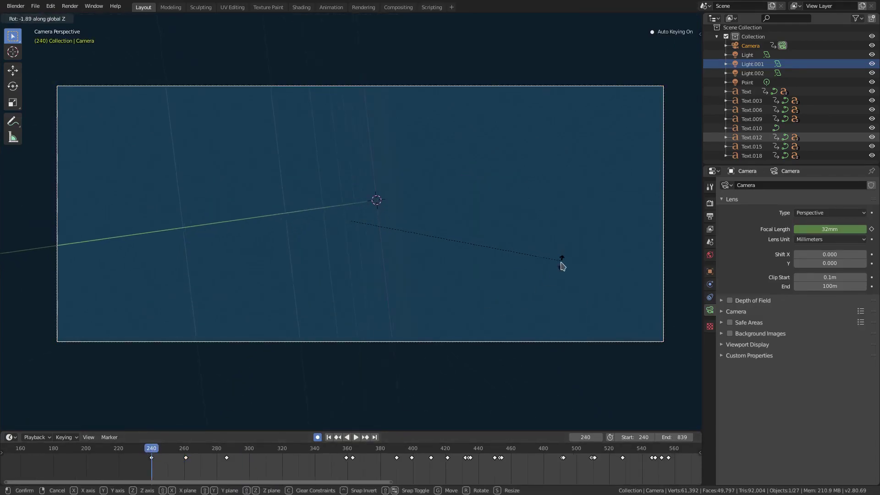
right_click(567, 278)
key("r")
key("x")
key("x")
right_click(575, 300)
Roll the camera back to nearly level about Y at frame 240, and tilt it downward with a trackball rotation.
key("r")
key("y")
left_click(307, 183)
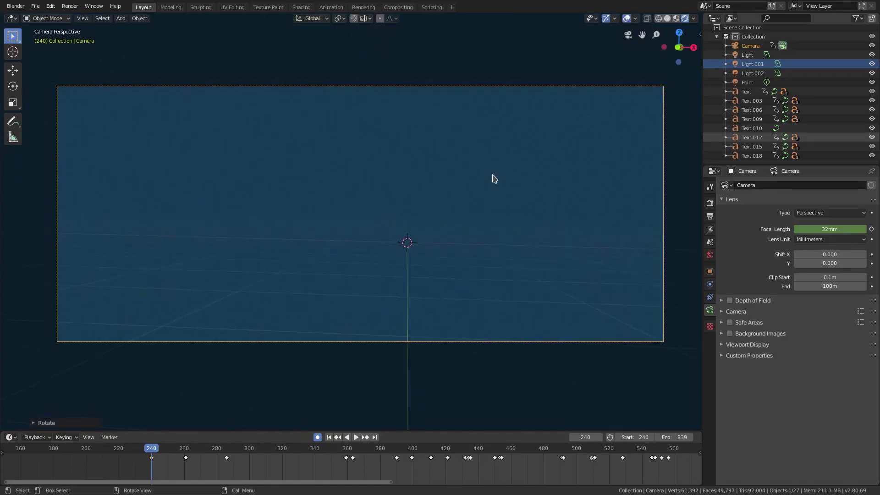
key("r")
key("r")
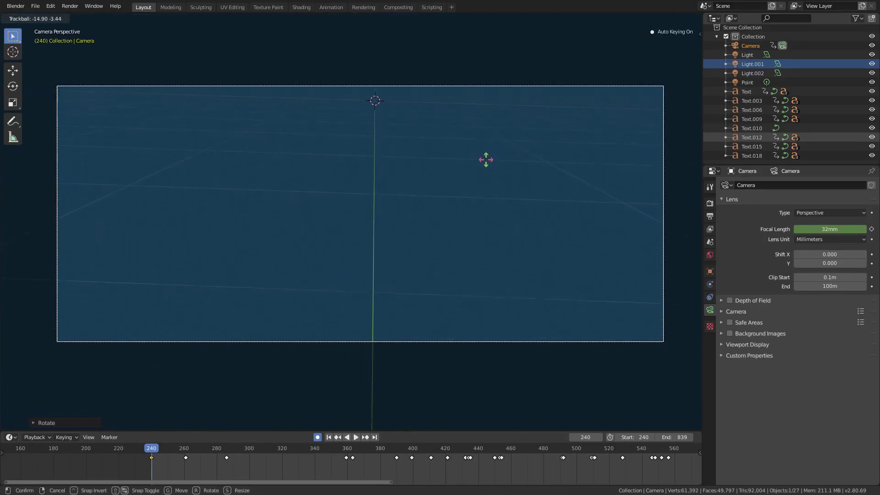
left_click(279, 328)
Scrub through the opening motion to frame 256 and delete the camera keyframe at frame 261.
key("space")
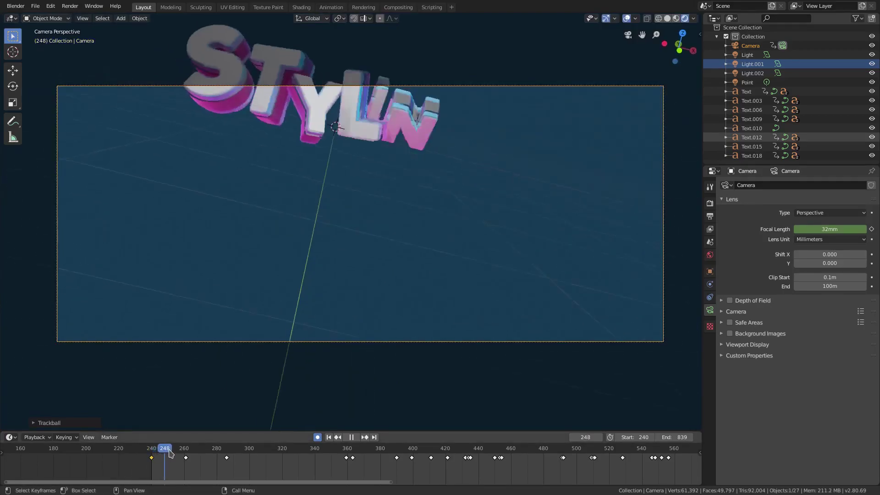
left_click_drag(193, 450, 178, 459)
left_click(185, 458)
key("x")
left_click(187, 459)
Key a trackball rotation of the camera at frame 256 that brings the text back near the middle of the frame.
key("r")
key("x")
key("r")
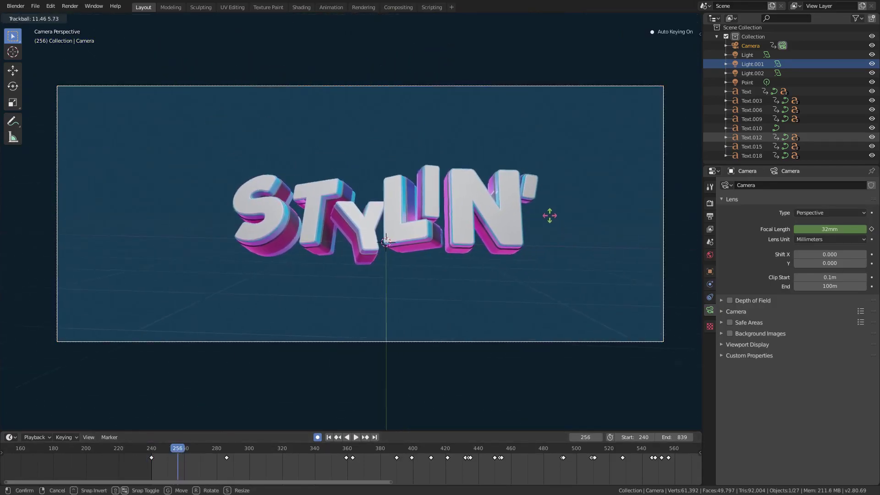
left_click(548, 217)
Scrub to frame 275 and key a small camera rotation that shifts the text slightly down and right in the frame.
key("space")
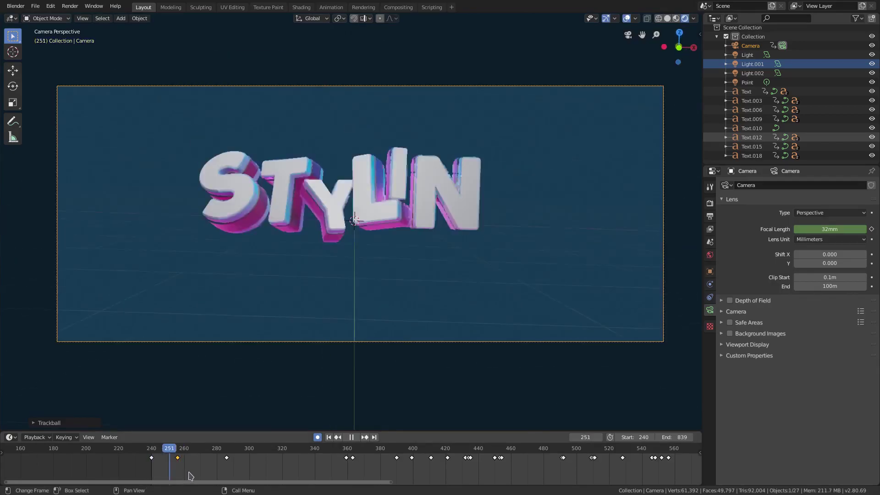
key("space")
left_click_drag(212, 475, 208, 473)
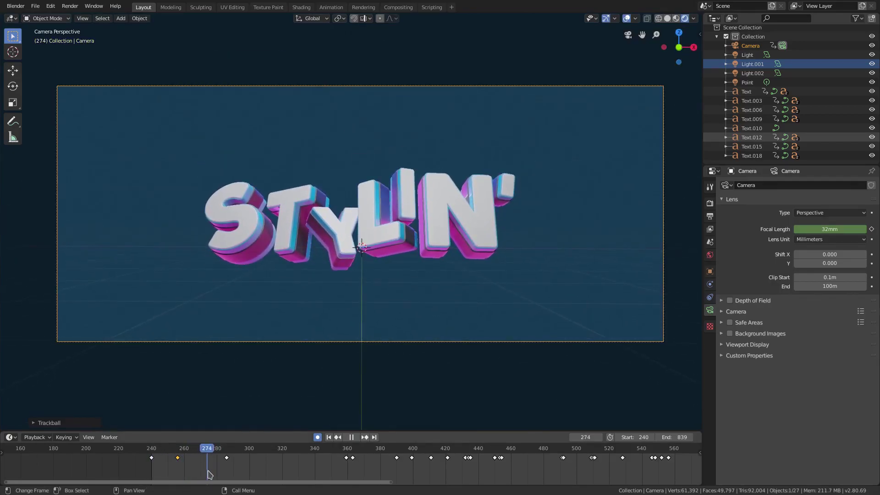
key("r")
left_click(516, 289)
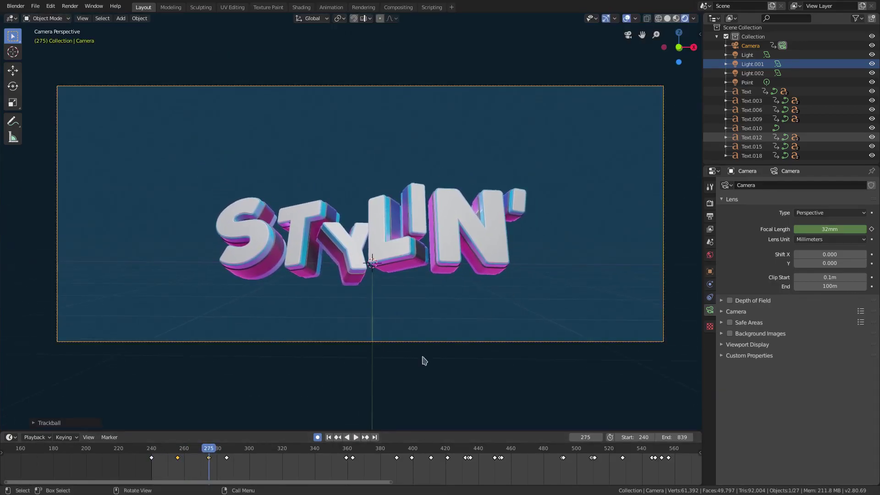
Move the camera keyframe at frame 286 one frame later, to frame 287.
left_click_drag(154, 448, 221, 456)
scroll(235, 462, "up", 5)
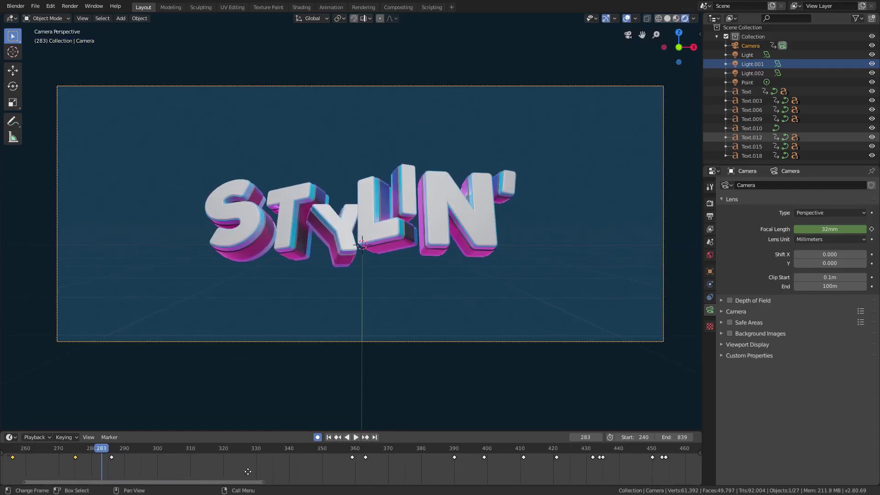
middle_click_drag(181, 460, 372, 460)
left_click(307, 459)
scroll(332, 460, "up", 4)
key("g")
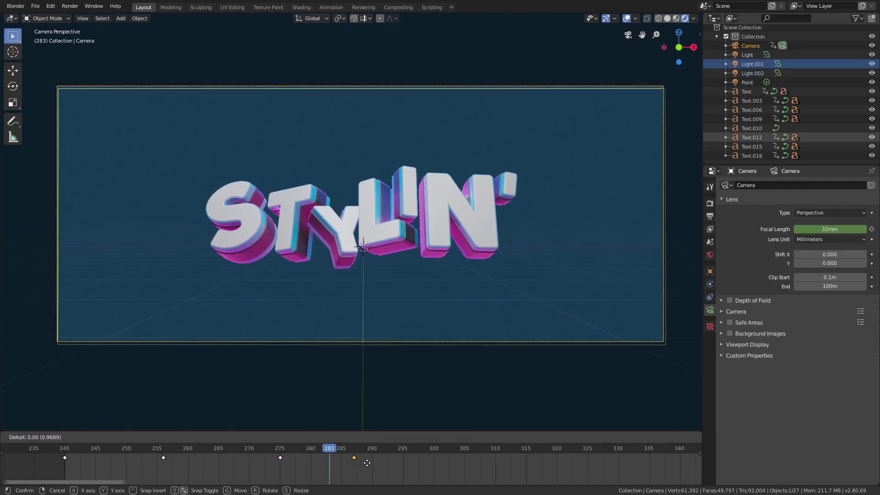
left_click(367, 463)
Duplicate the camera keyframe at frame 275 to frame 283 and adjust the camera there with a trackball rotation.
left_click(281, 459)
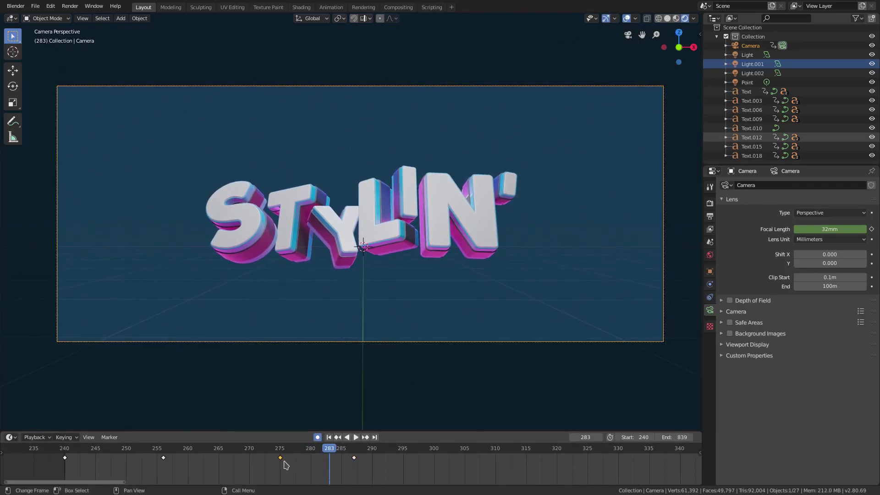
key("shift+d")
left_click(331, 468)
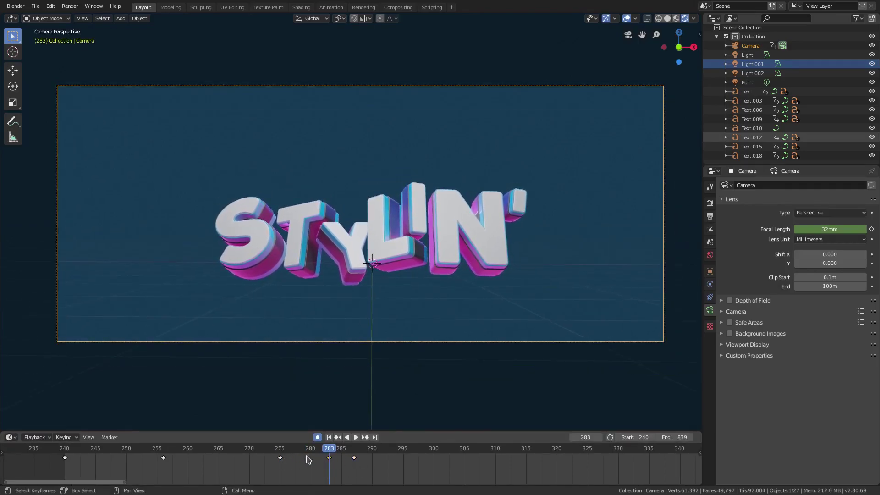
key("r")
key("r")
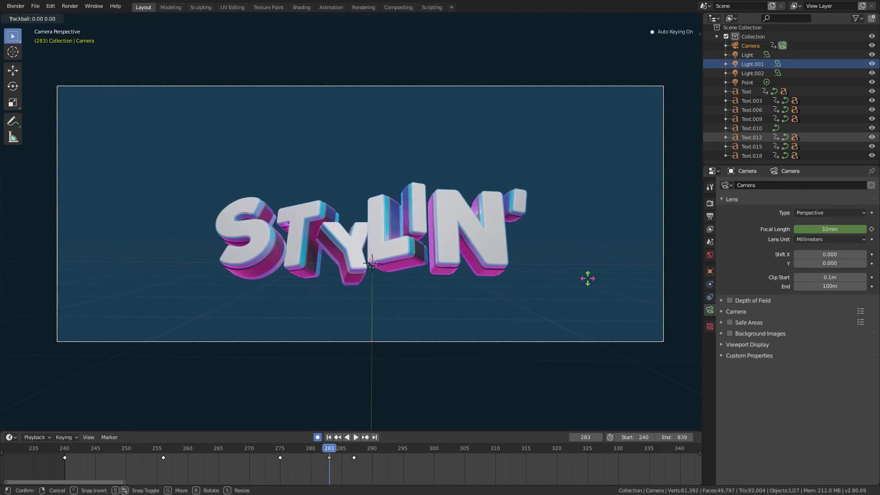
left_click(588, 279)
Scrub the last camera keyframes and play the animation from its first frame to check the shake.
left_click_drag(280, 449, 326, 450)
left_click(329, 436)
left_click(356, 437)
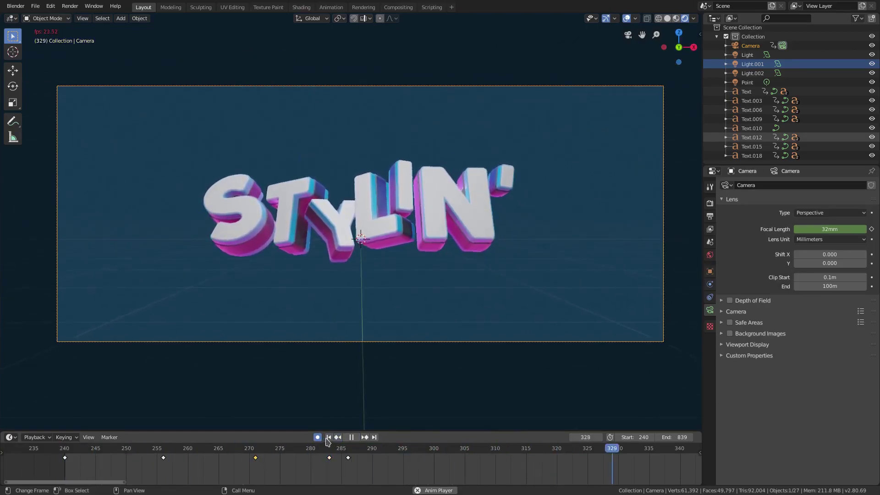
left_click(352, 438)
Delete the camera keyframe at frame 271.
left_click_drag(256, 457, 257, 459)
left_click(257, 461)
key("x")
left_click(225, 455)
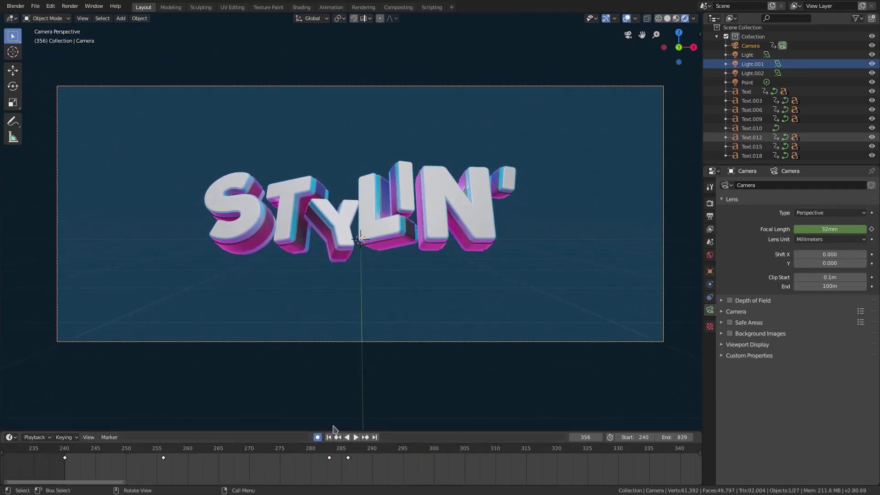
Replay the opening from frame 240 to review the camera movement during the text's entrance.
left_click(329, 437)
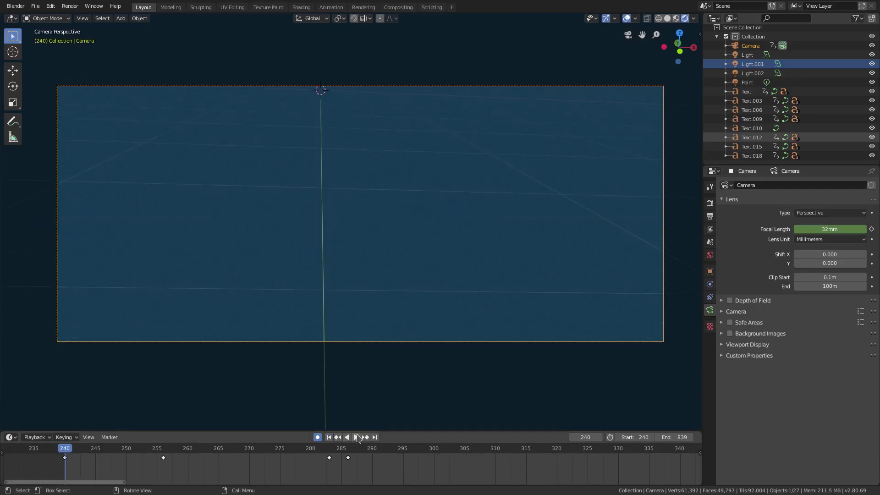
left_click(358, 438)
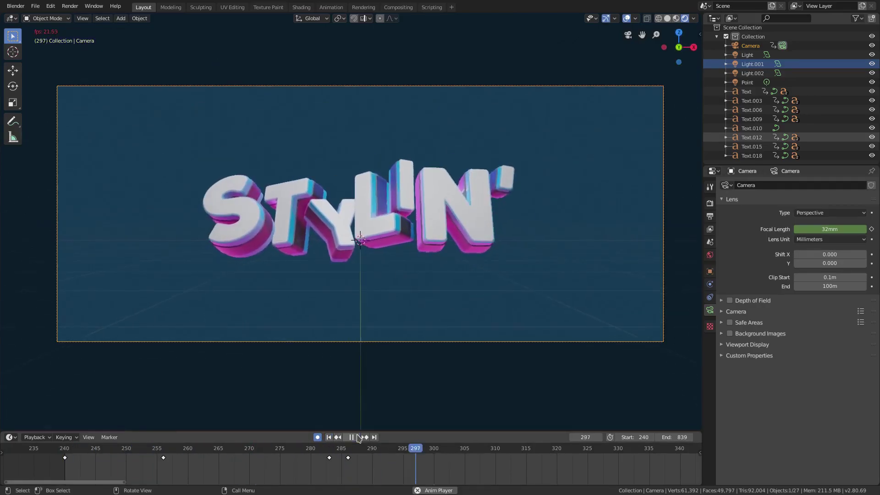
left_click(358, 437)
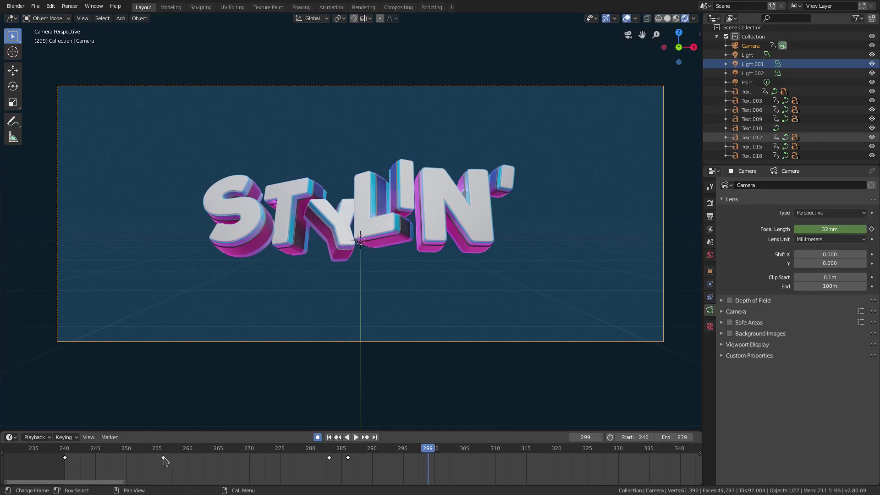
left_click(328, 438)
left_click(357, 437)
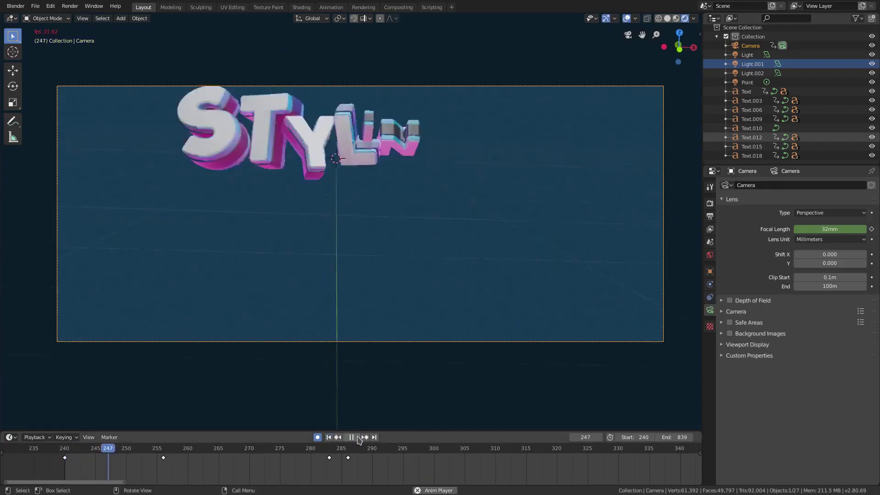
Stop the playback, go to frame 293 and select the letter S of the 3D text.
left_click(358, 438)
left_click_drag(341, 450, 392, 452)
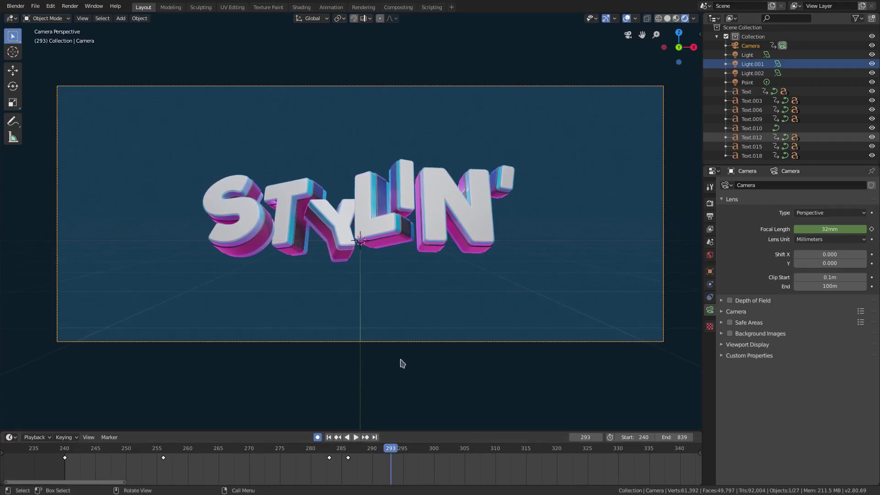
scroll(389, 358, "down", 3)
scroll(389, 356, "up", 2)
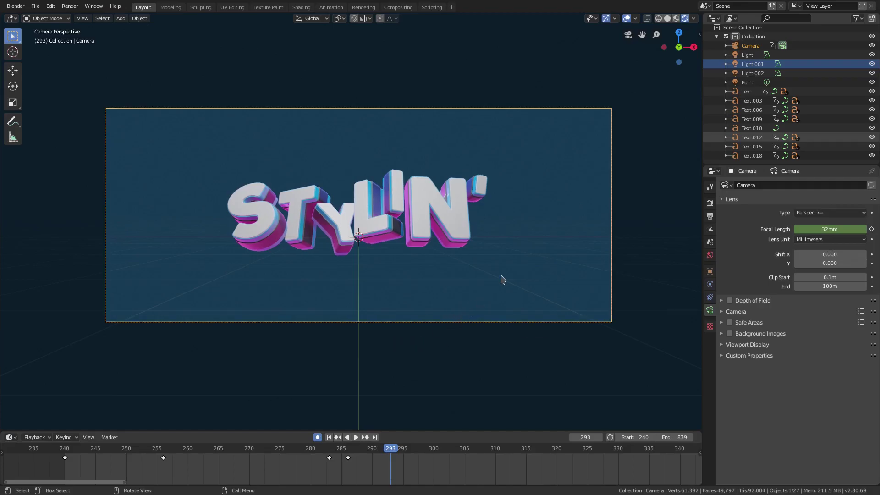
left_click(340, 221)
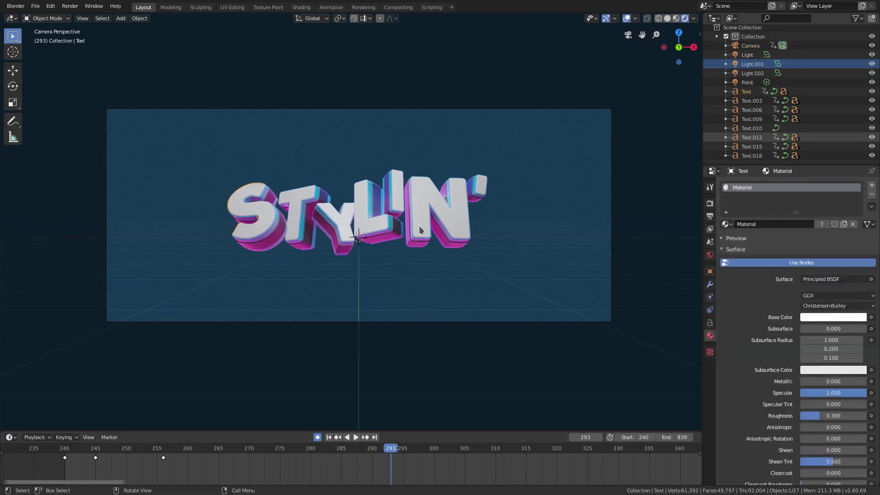
key("r")
key("z")
key("z")
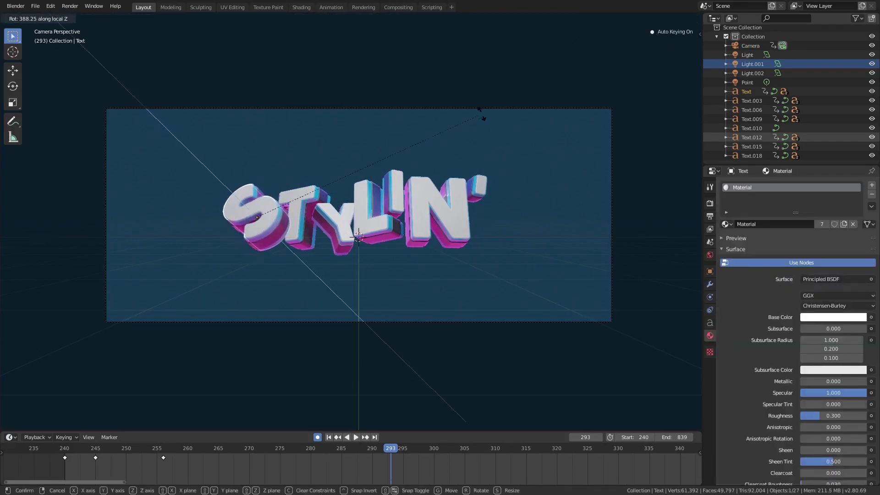
left_click(564, 387)
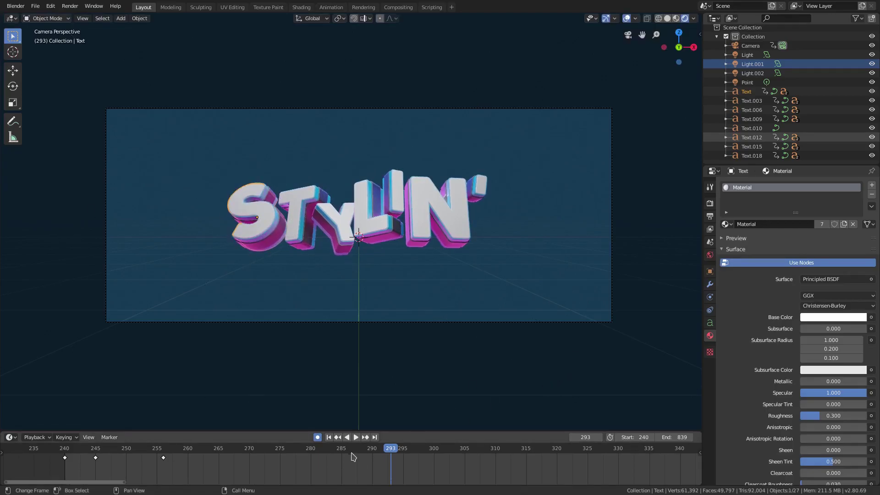
Insert a rotation keyframe for the letter S at frame 291.
scroll(435, 281, "up", 5)
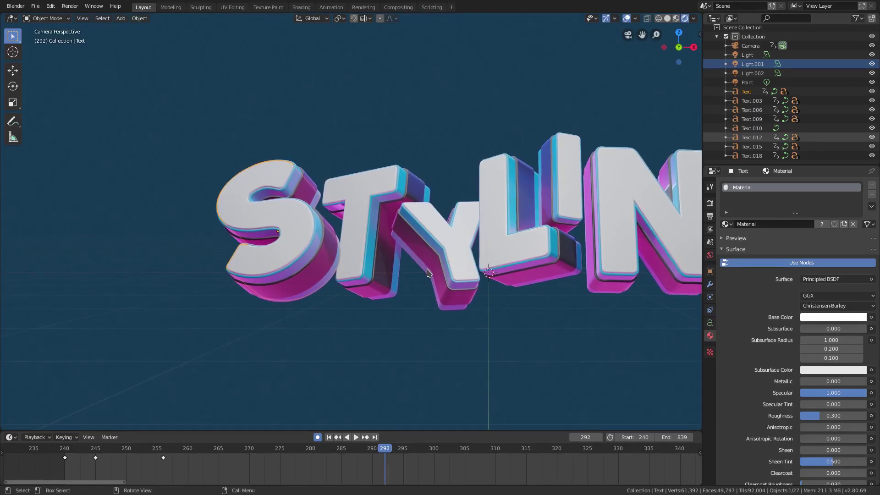
key("i")
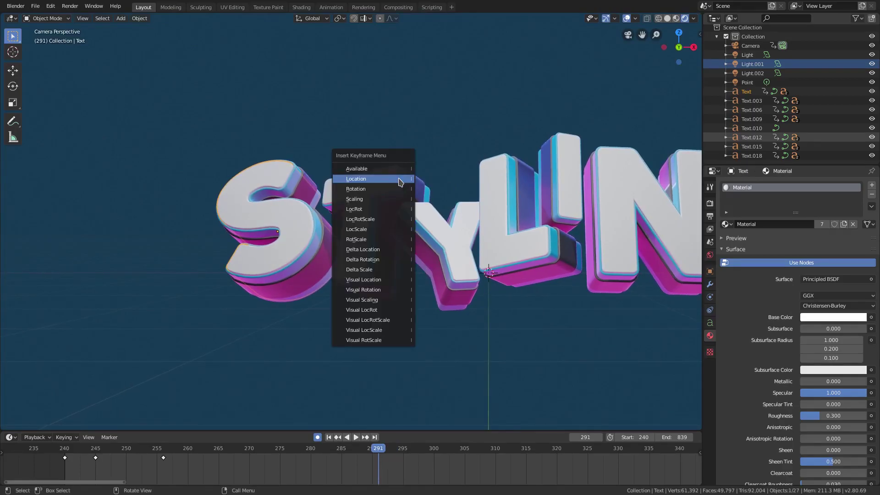
left_click(401, 192)
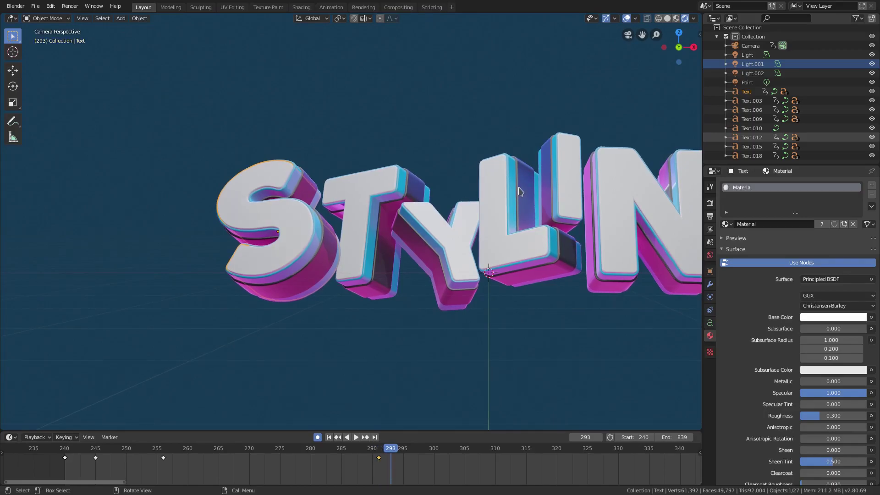
key("r")
key("y")
key("y")
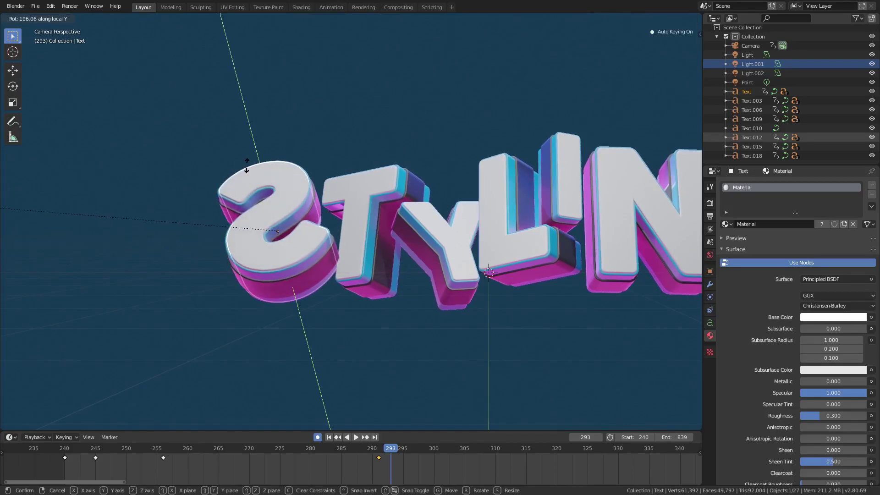
right_click(610, 169)
Rotate the letter S about 212° around its local Y axis at frame 293.
key("r")
key("y")
key("y")
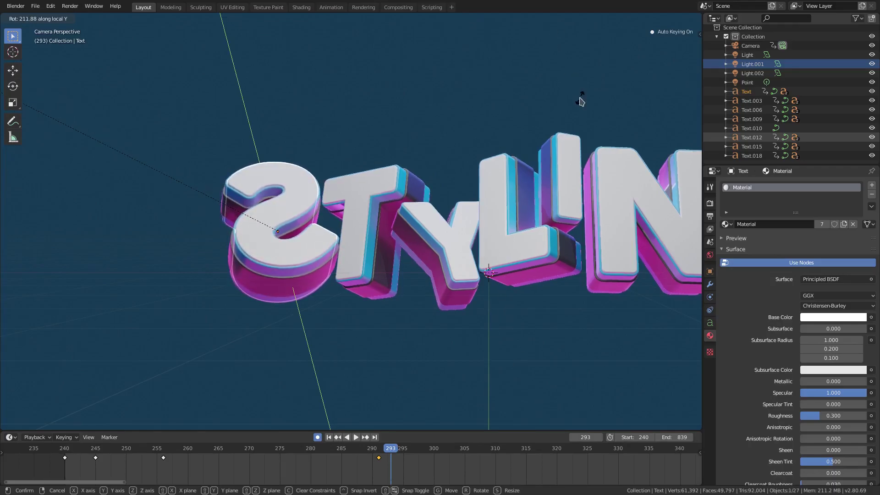
left_click(581, 101)
Move the letter S's keyframe at frame 291 to frame 292 and step through the frames to check the flip.
key("Left")
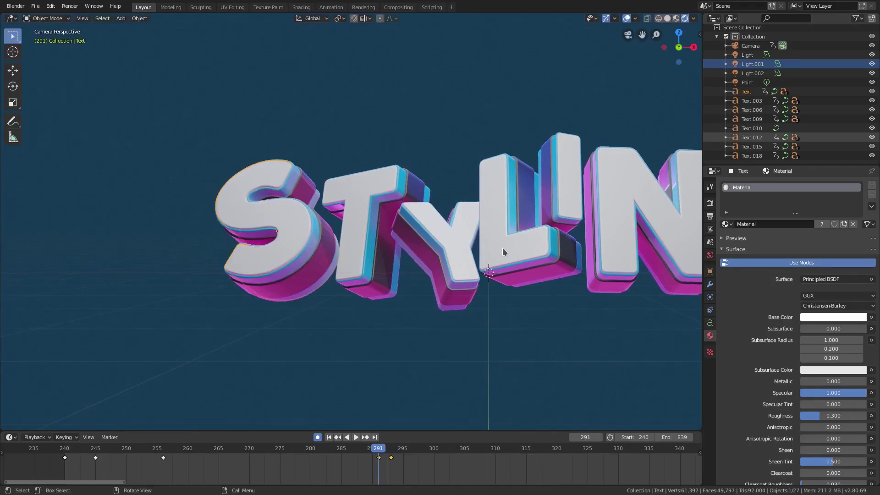
mouse_move(392, 457)
left_mouse_down()
mouse_move(372, 459)
mouse_move(383, 459)
mouse_move(380, 451)
mouse_move(391, 458)
left_mouse_up()
left_click(397, 458)
key("Left")
key("Right")
key("Left")
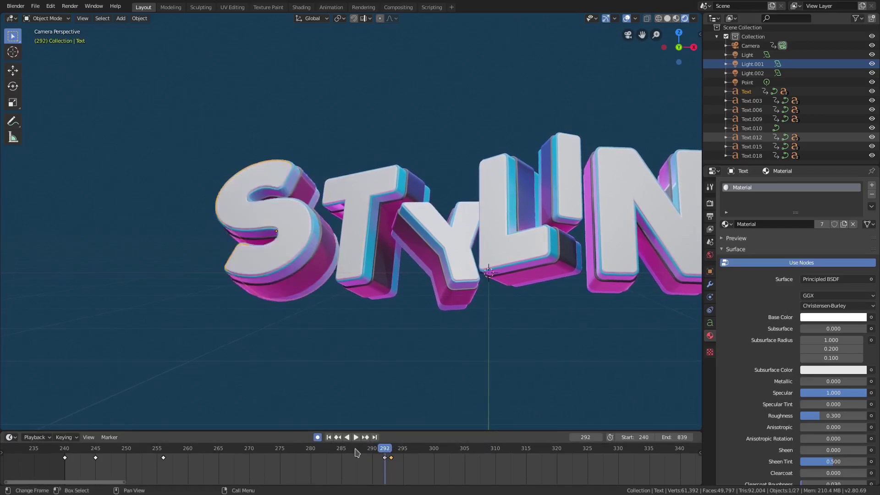
key("Right")
Play the animation from frame 240 to review the letter S's flip.
left_click(330, 479)
key("space")
key("Escape")
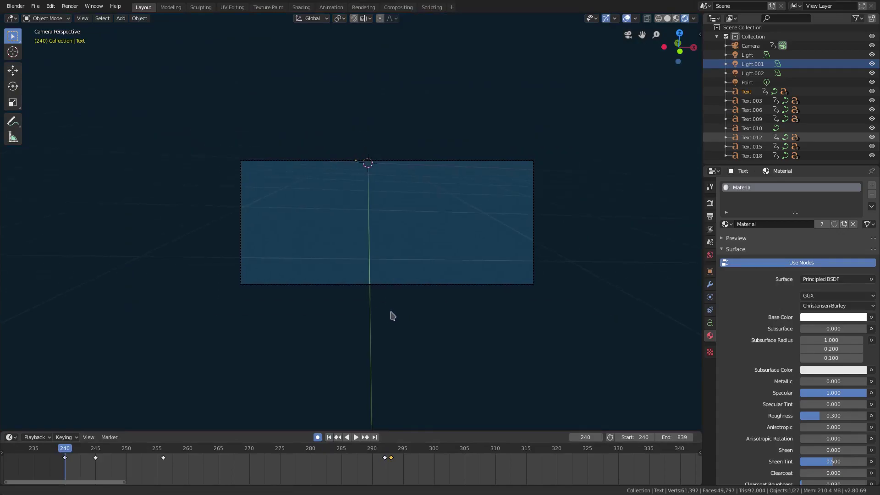
key("space")
Duplicate the letter S's flipped keyframe at frame 293 to frame 303.
left_click(452, 480)
scroll(465, 387, "up", 2)
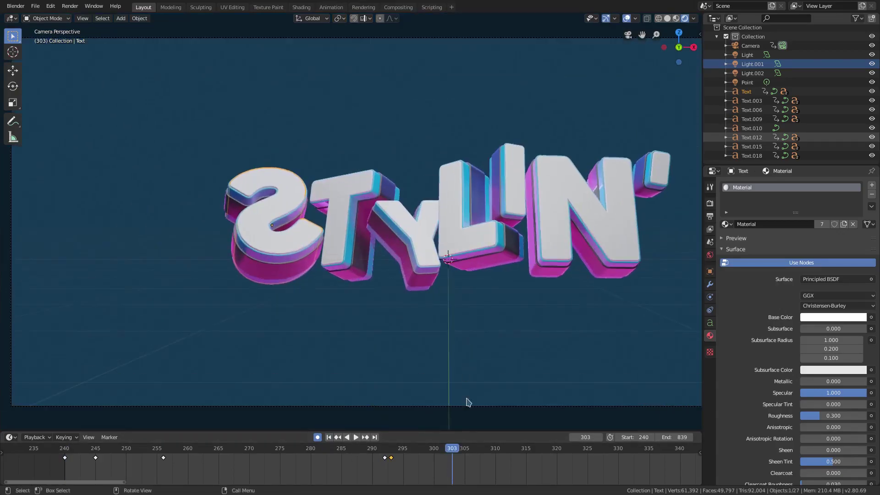
middle_click_drag(470, 333, 422, 315, "shift")
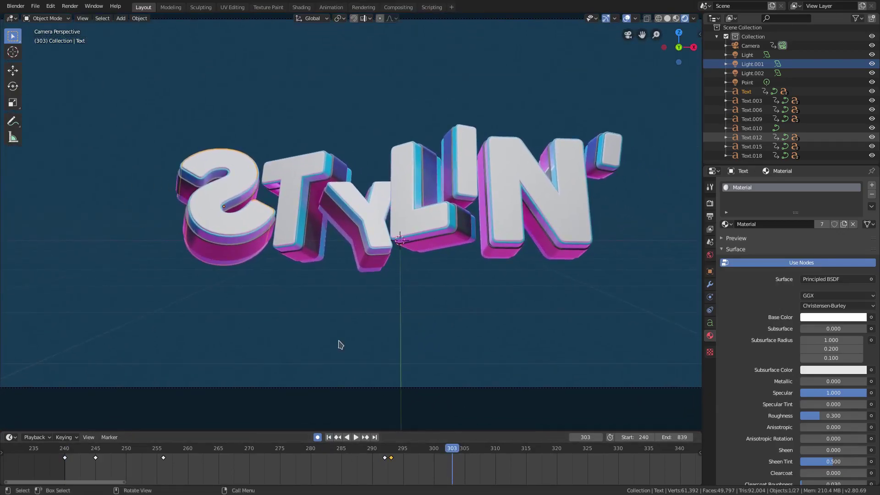
scroll(279, 462, "up", 4)
left_click_drag(279, 460, 282, 460)
left_click_drag(371, 467, 375, 471)
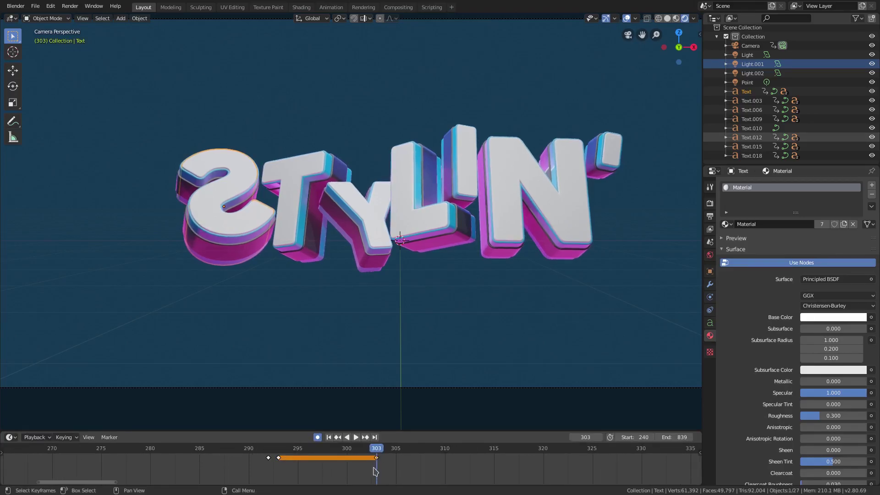
Duplicate the letter S's upright keyframe at frame 292 to frame 304 and scrub back to frame 282.
left_click(269, 457)
left_click(376, 457)
key("shift+d")
left_click(385, 464)
left_click_drag(234, 448, 169, 450)
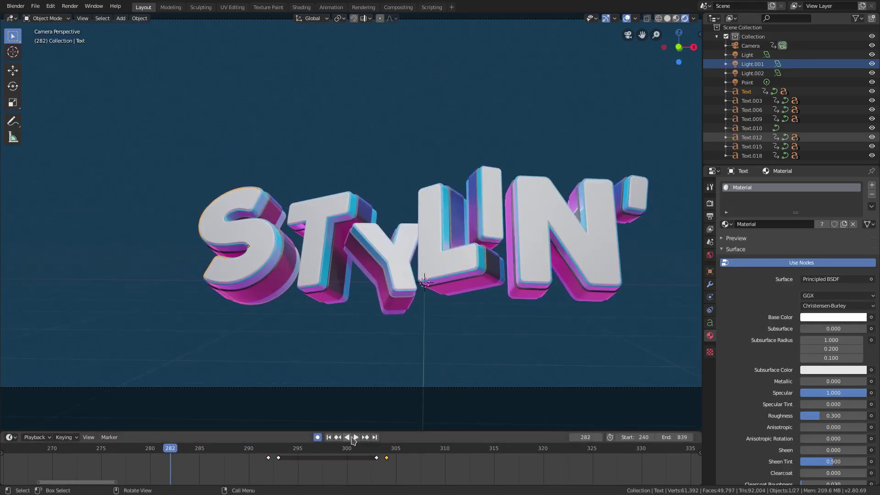
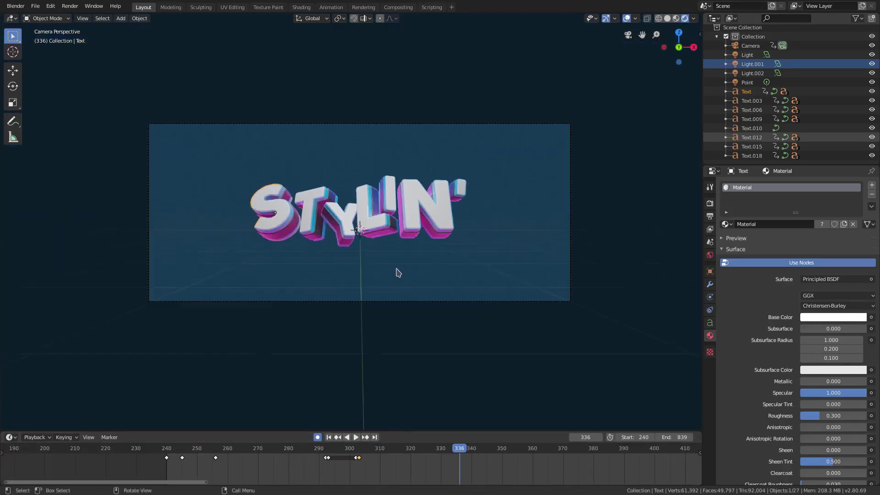
Go to the start of the letter S's flip at frame 292 and keyframe the camera's focal length there.
left_click(401, 300)
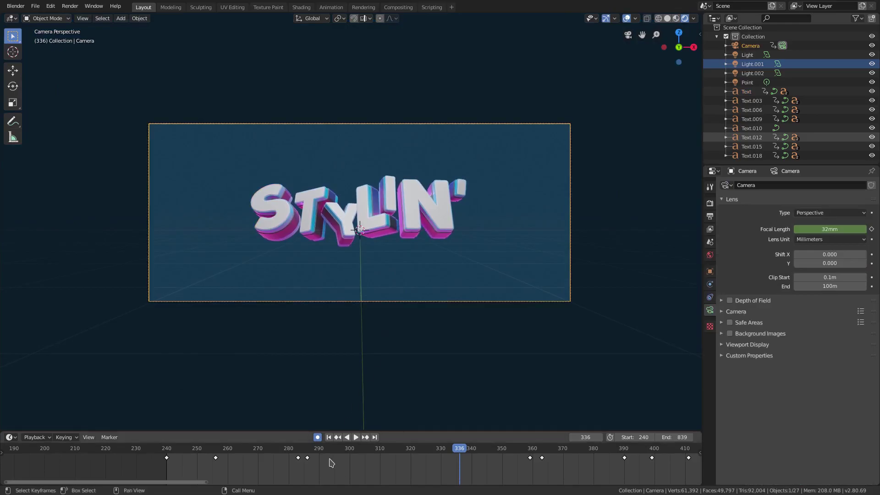
left_click(281, 212)
scroll(345, 455, "up", 4)
left_click(316, 449)
scroll(356, 463, "up", 8)
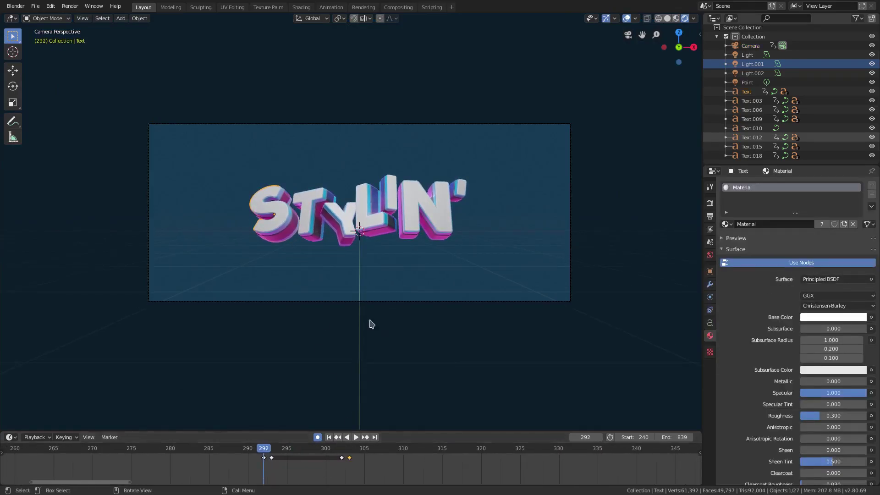
scroll(380, 295, "up", 2)
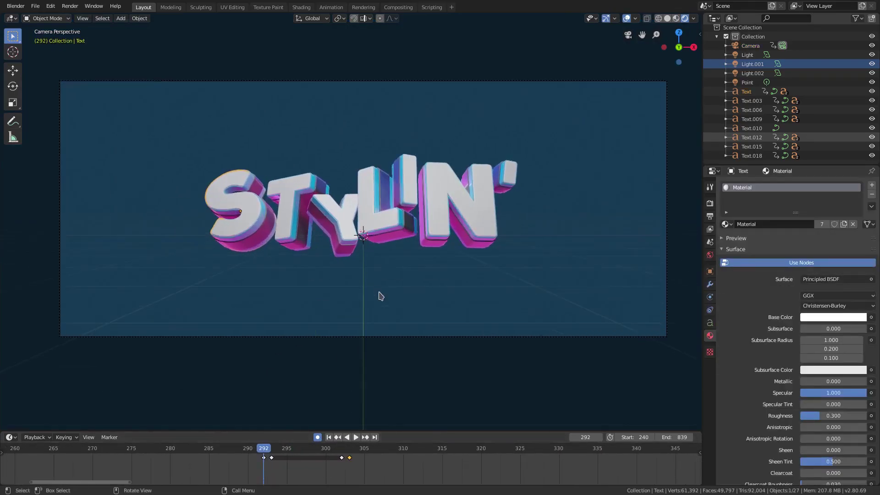
left_click(373, 337)
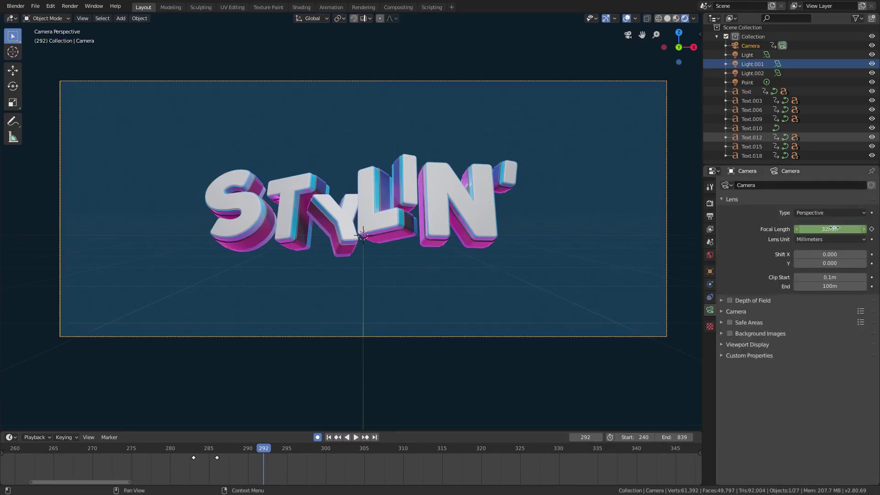
key("i")
Set the camera's focal length to 35 mm at frame 293.
key("Right")
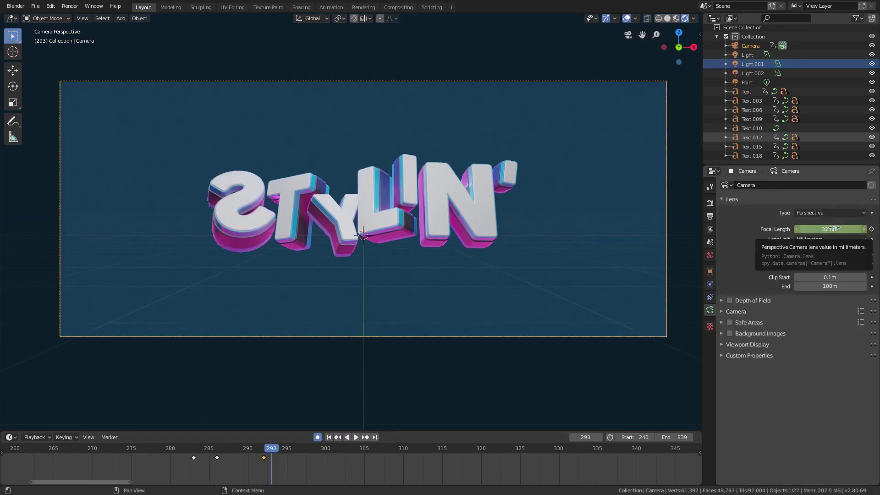
left_click(834, 228)
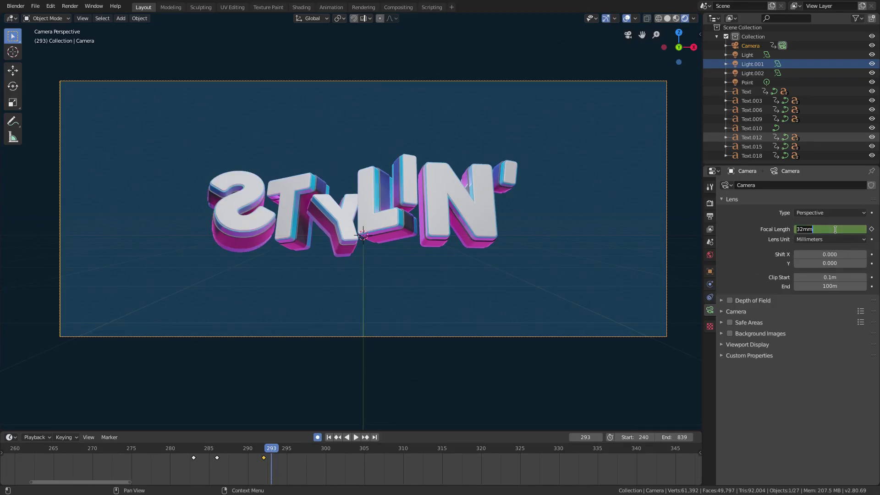
type("35")
key("Return")
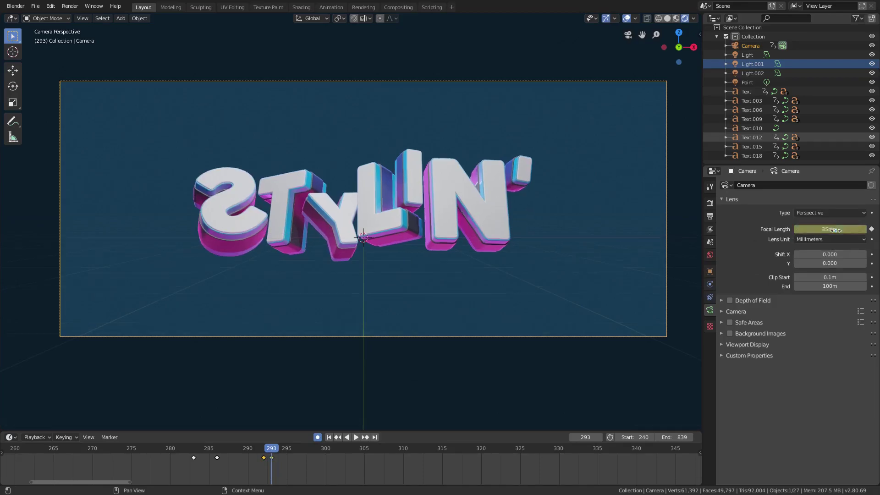
Keyframe the camera's focal length at frame 302 with a value of 35 mm.
key("Left")
key("shift+Up")
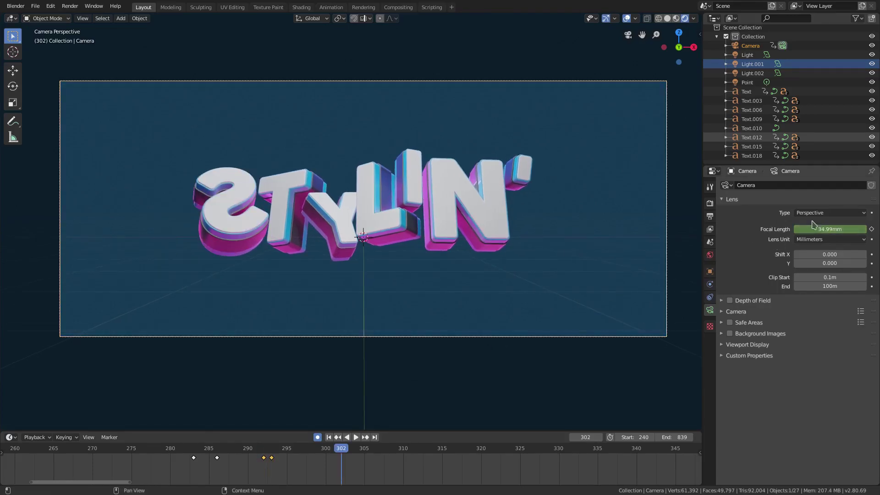
key("i")
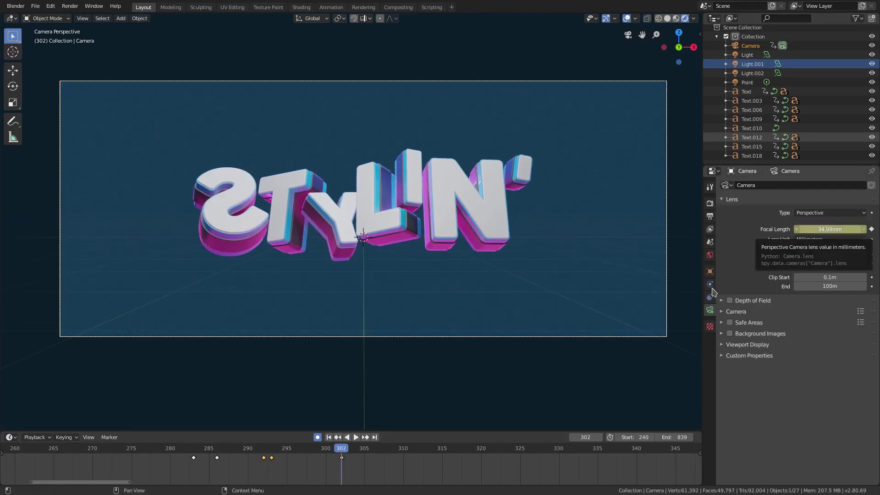
left_click(272, 452)
left_click(342, 451)
left_click(840, 229)
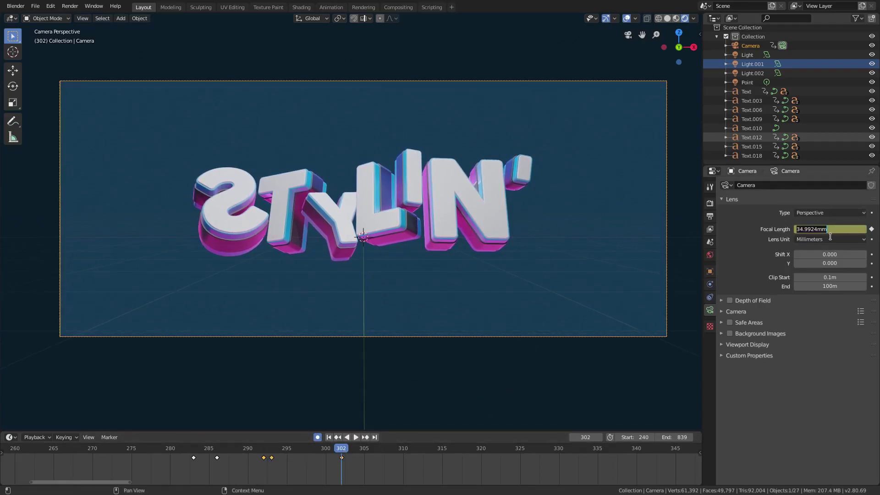
type("35")
key("Return")
Set the camera's focal length to 32 mm at frame 303.
key("Right")
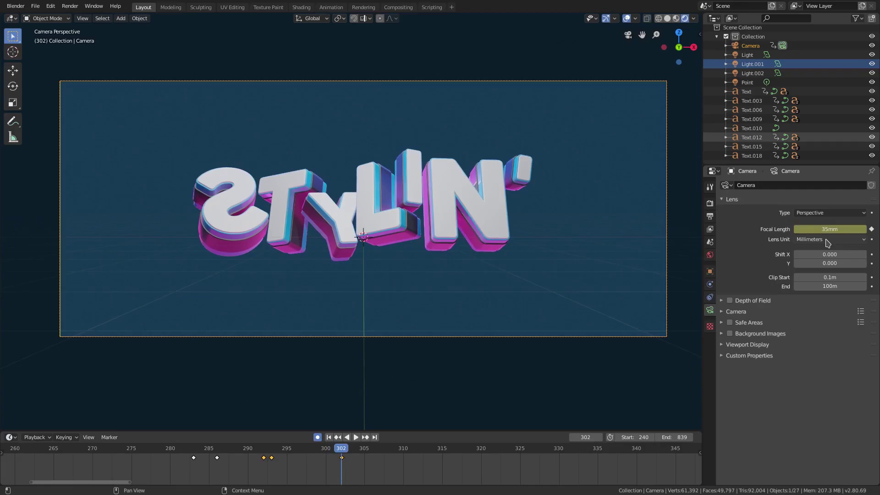
left_click(834, 228)
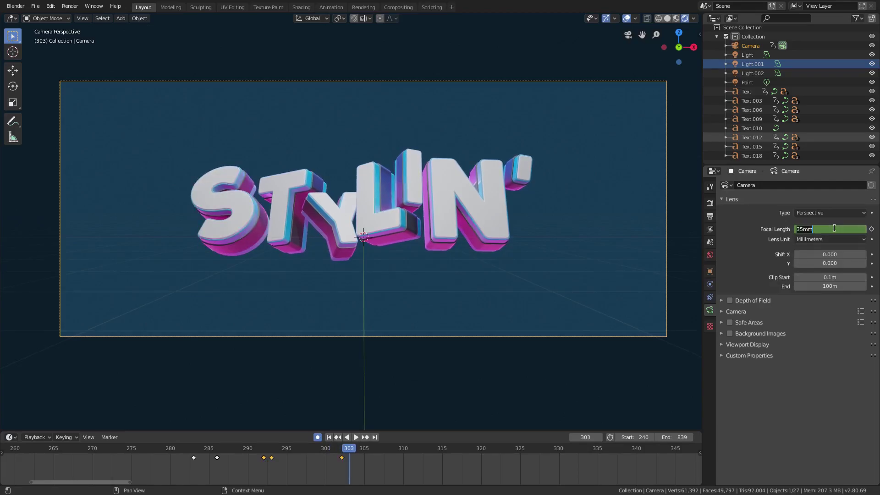
key("Return")
Play the animation from frame 240 to review the letter flip together with the focal length change.
scroll(193, 454, "down", 2)
scroll(230, 462, "down", 1)
left_click(329, 437)
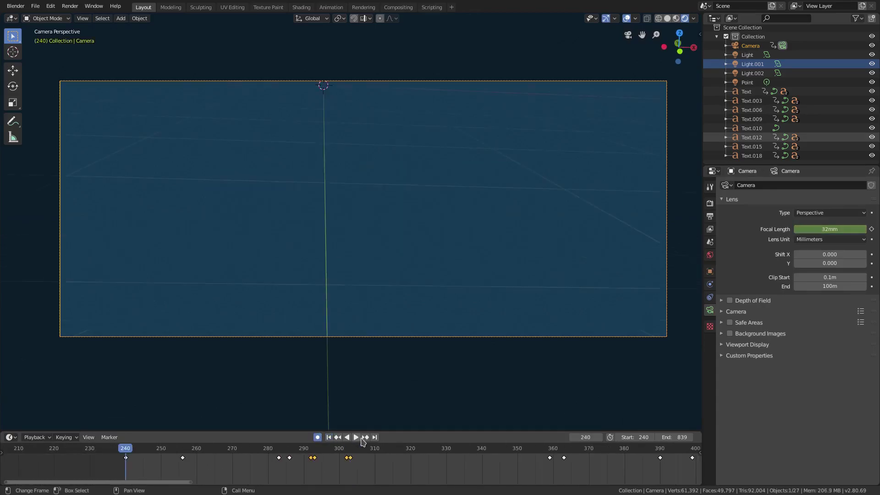
left_click(356, 437)
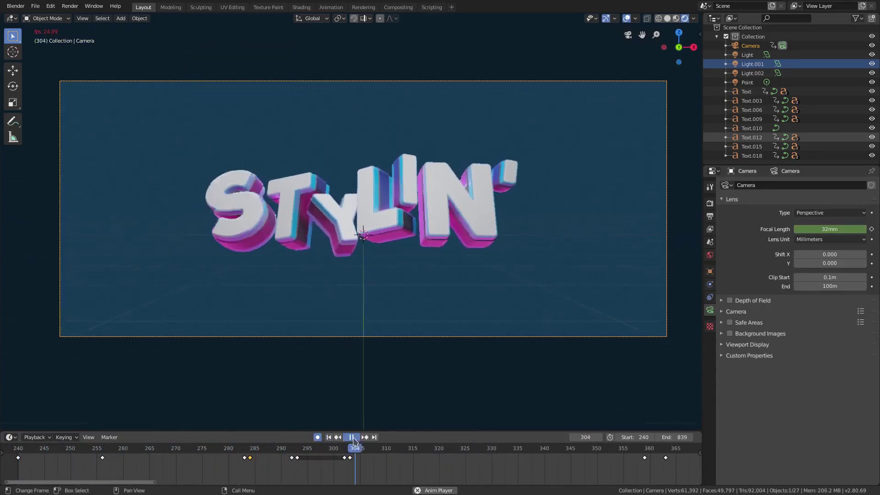
left_click(351, 437)
Adjust the camera's keyframe at frame 256 with a slight trackball rotation and go to the keyframe at frame 284.
left_click(329, 437)
left_click(102, 454)
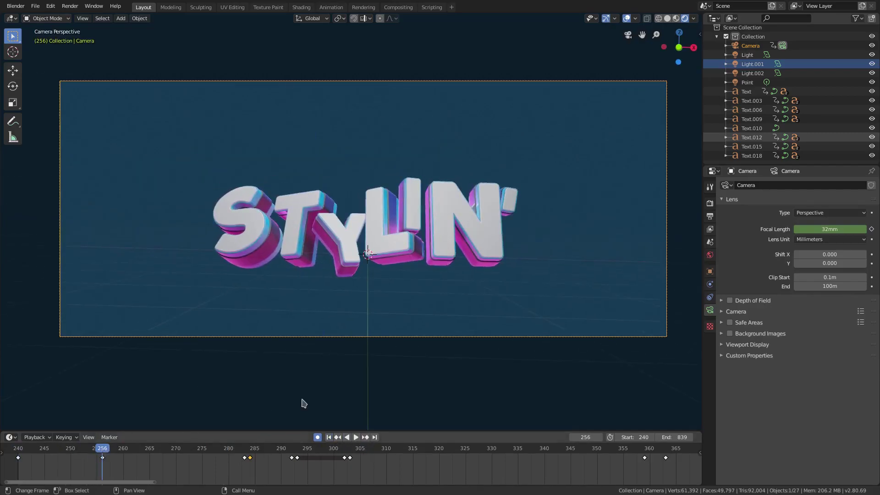
key("r")
key("r")
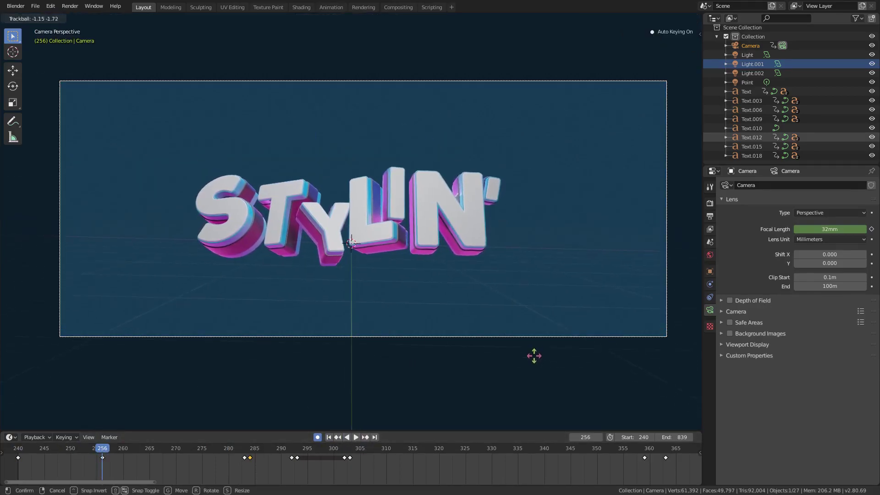
left_click(534, 355)
left_click(250, 449)
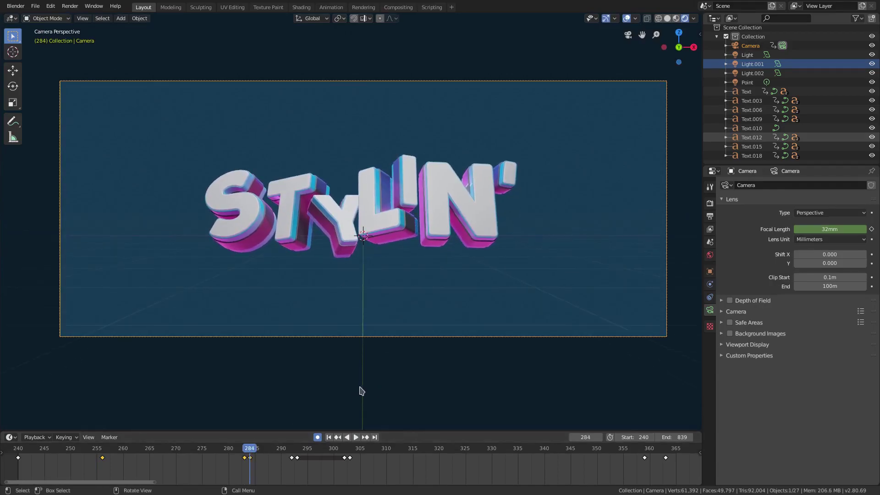
Keyframe the camera's focal length at 32 mm on frame 292, just before the punch to 35 mm.
left_click(285, 453)
key("space")
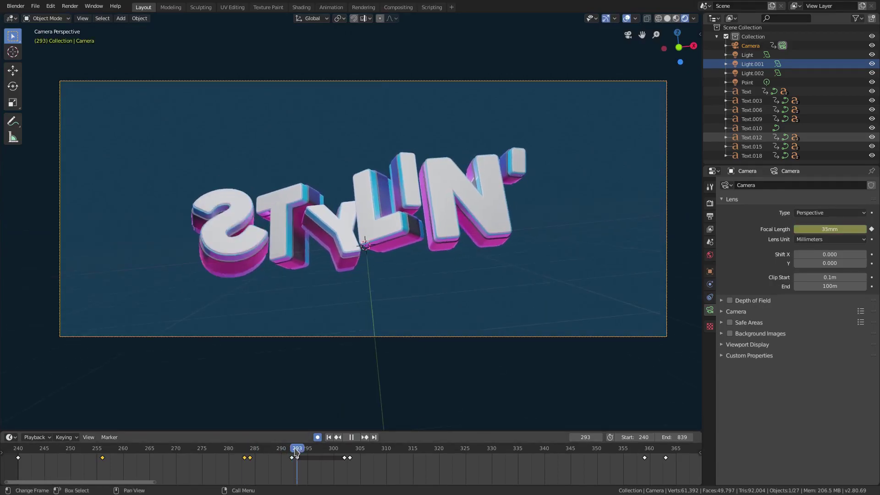
key("space")
left_click_drag(251, 458, 292, 468)
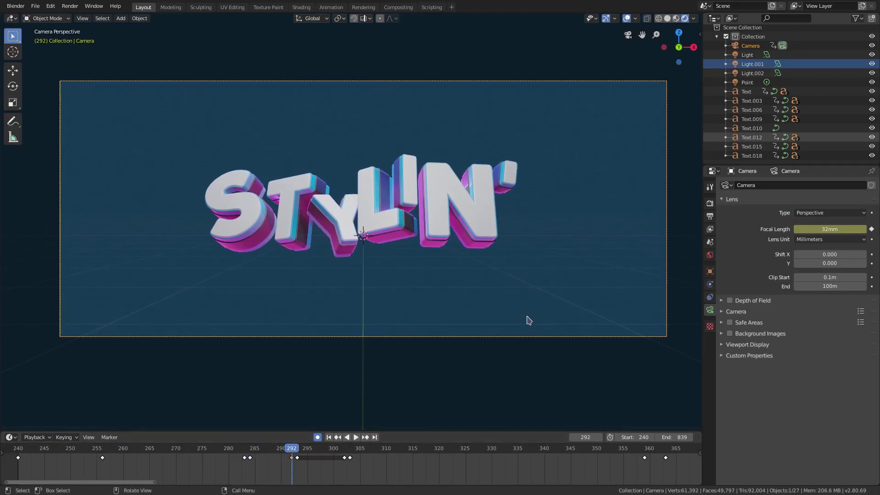
left_click_drag(830, 229, 829, 230)
left_click_drag(287, 449, 324, 452)
left_click(841, 229)
type("32")
key("Return")
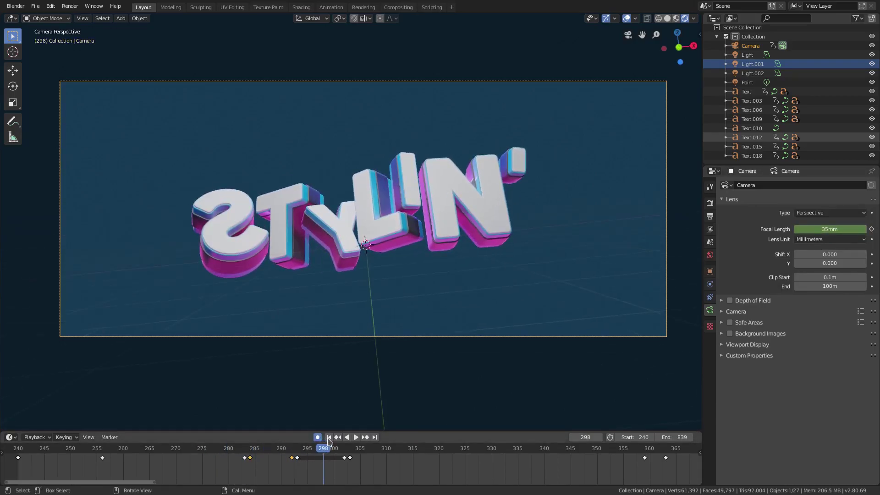
Play the animation from frame 240 to review the camera's focal length punch and the letter flip.
left_click(328, 438)
left_click(357, 437)
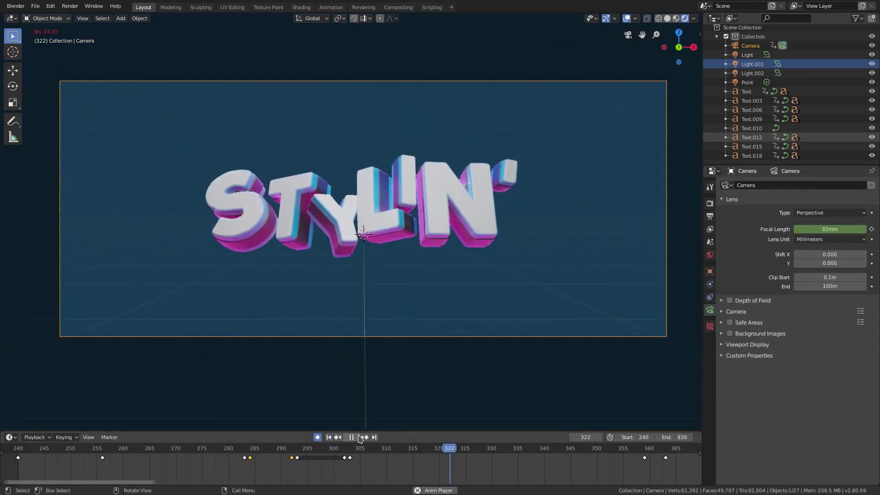
scroll(354, 441, "down", 4)
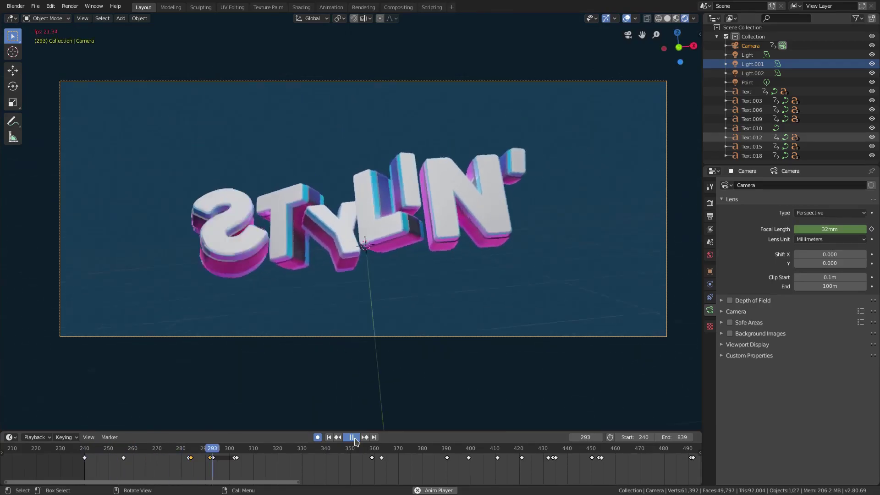
left_click(355, 440)
Add a mesh plane to the scene outside the camera view and scale it up to about 14 times its size.
middle_click_drag(417, 180, 433, 206)
key("shift+a")
mouse_move(435, 207)
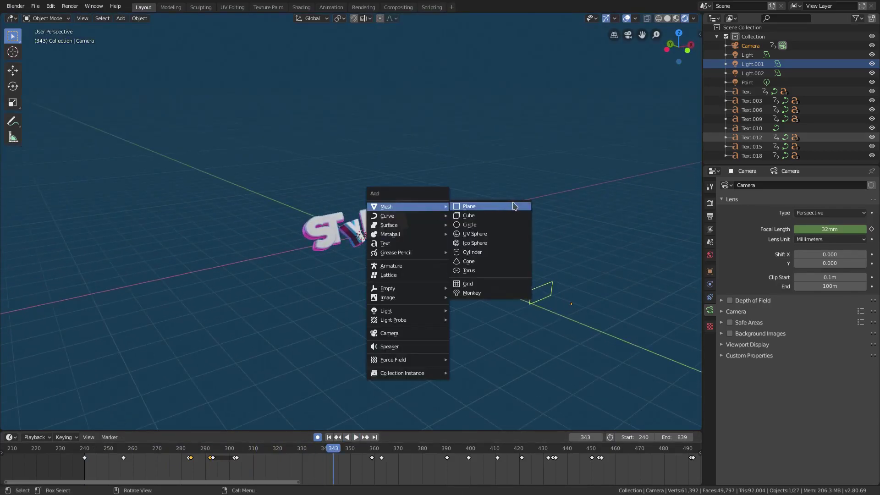
left_click(516, 207)
key("s")
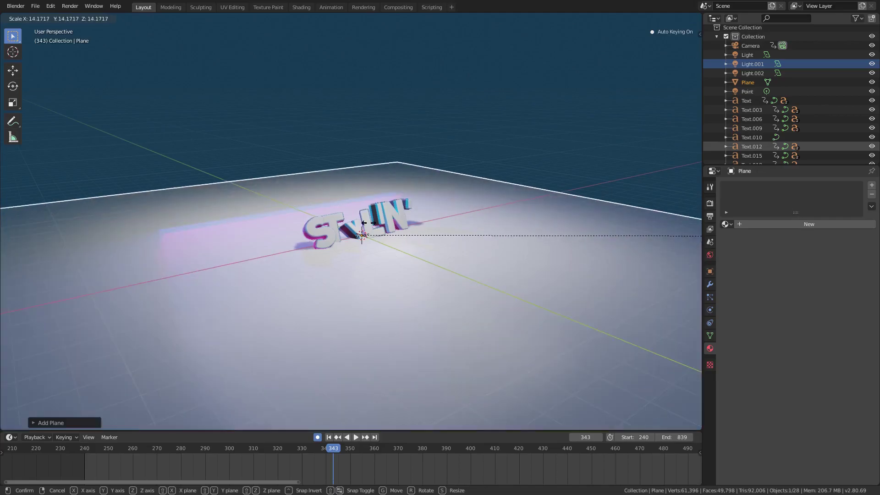
left_click(135, 211)
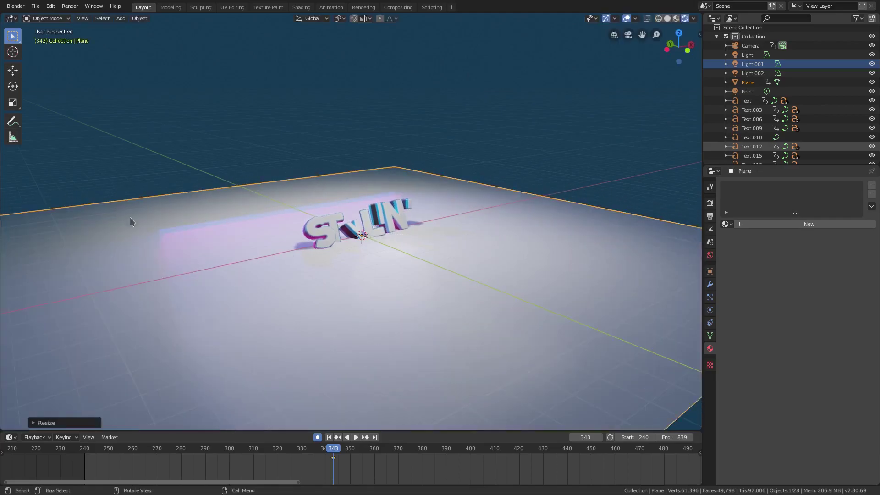
Turn off automatic keyframing and delete the plane's keyframe at frame 343.
left_click(318, 438)
key("x")
left_click(318, 459)
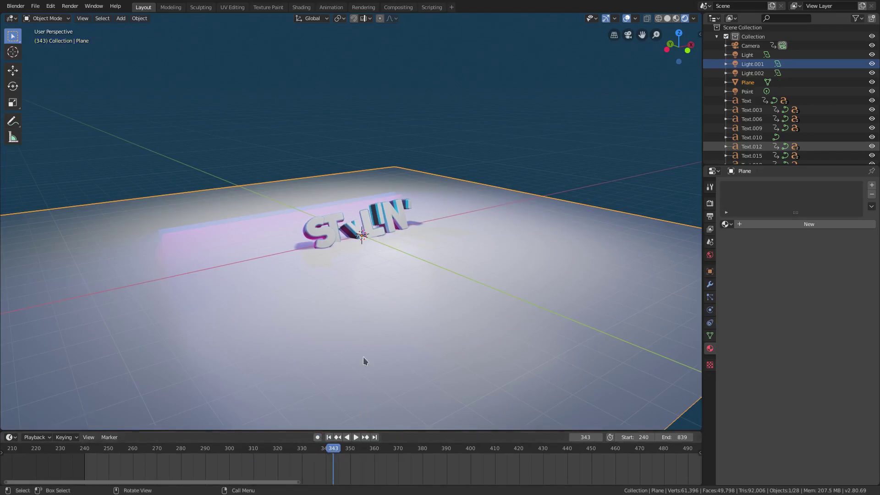
Move the plane down along Z below the text until it lies outside the camera frame.
scroll(365, 355, "down", 4)
key("g")
key("z")
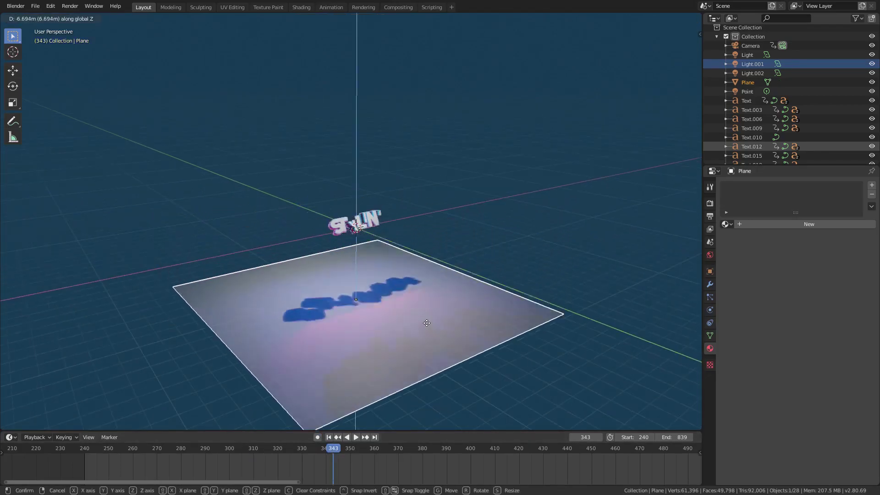
left_click(421, 349)
key("KP_0")
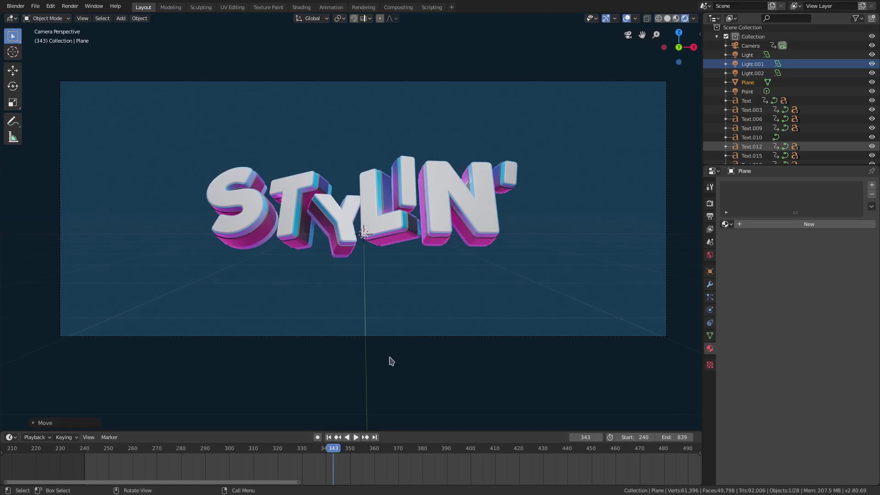
scroll(391, 361, "down", 4)
key("g")
key("z")
left_click(490, 297)
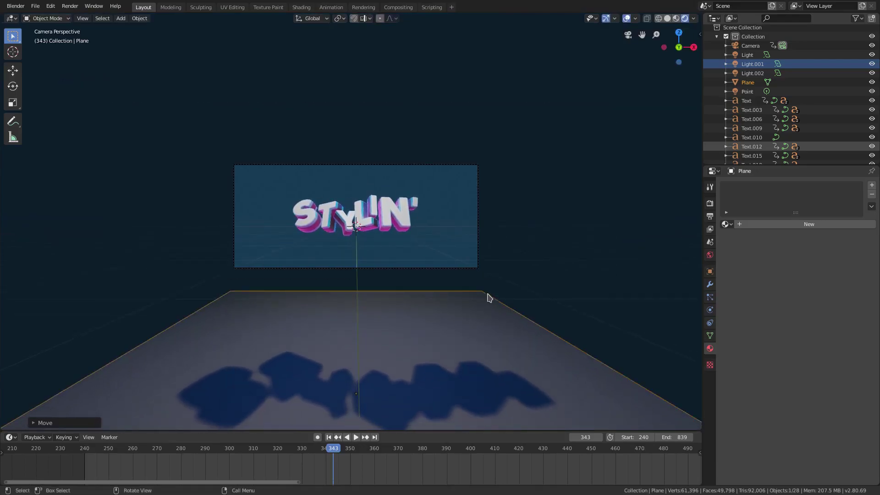
Scale the plane up slightly and adjust its height along Z while checking it against the camera frame.
key("s")
left_click(573, 250)
key("g")
key("z")
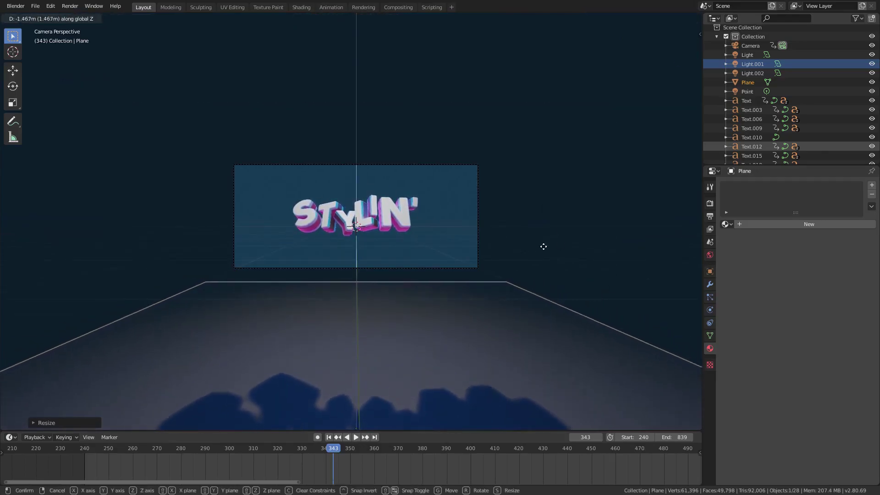
left_click(488, 207)
key("KP_0")
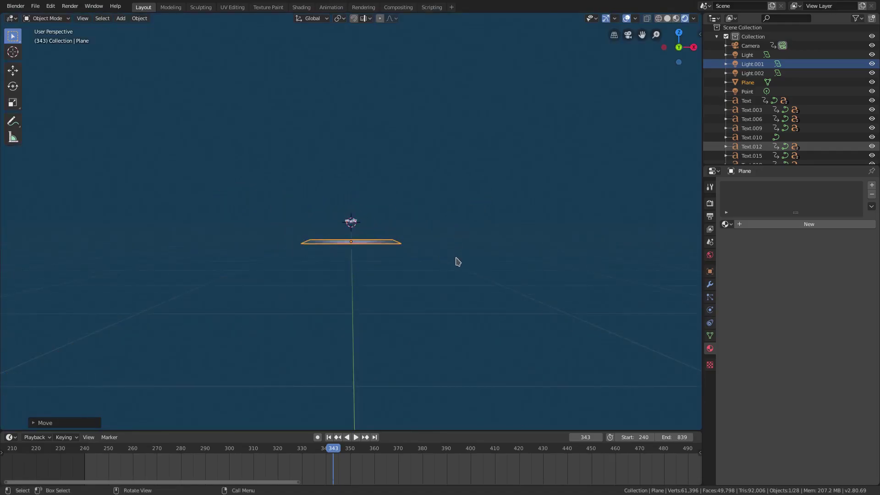
Scale the plane up much larger and reposition it along Z beneath the text.
key("s")
left_click(68, 252)
key("g")
key("z")
left_click(399, 187)
key("KP_0")
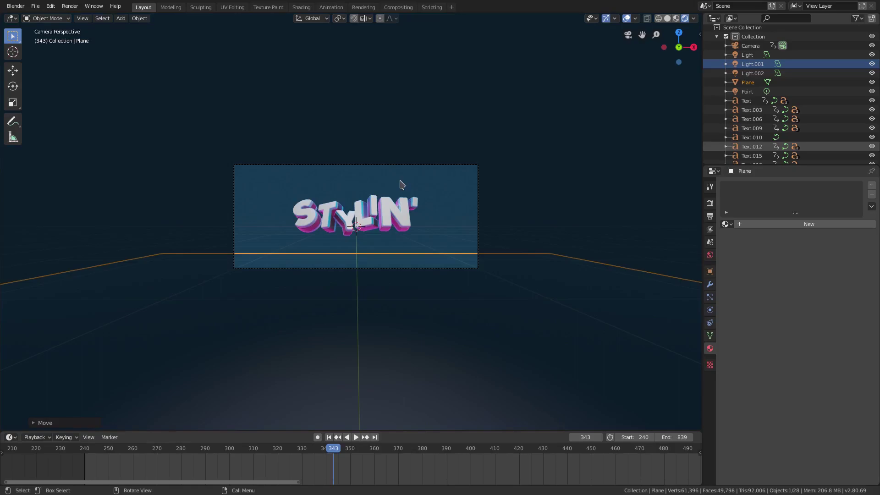
Lower the enlarged plane along Z until its far edge sits clearly beneath the camera frame.
key("g")
key("z")
left_click(422, 422)
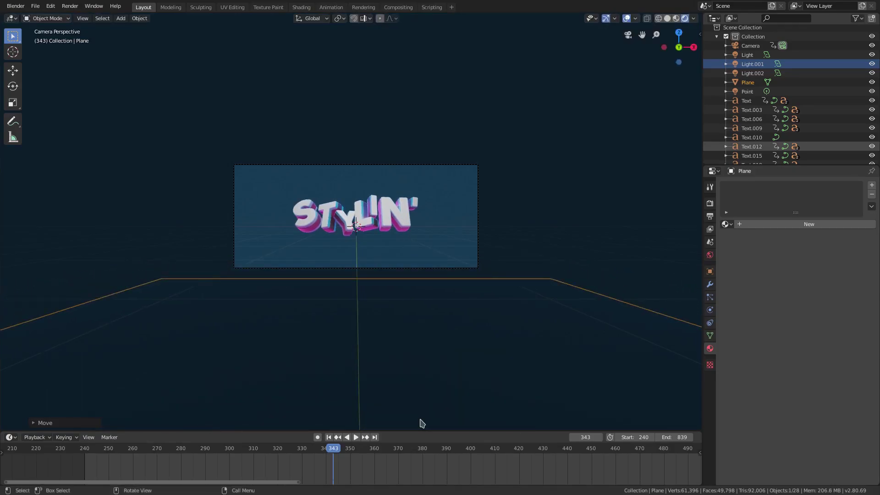
key("g")
key("z")
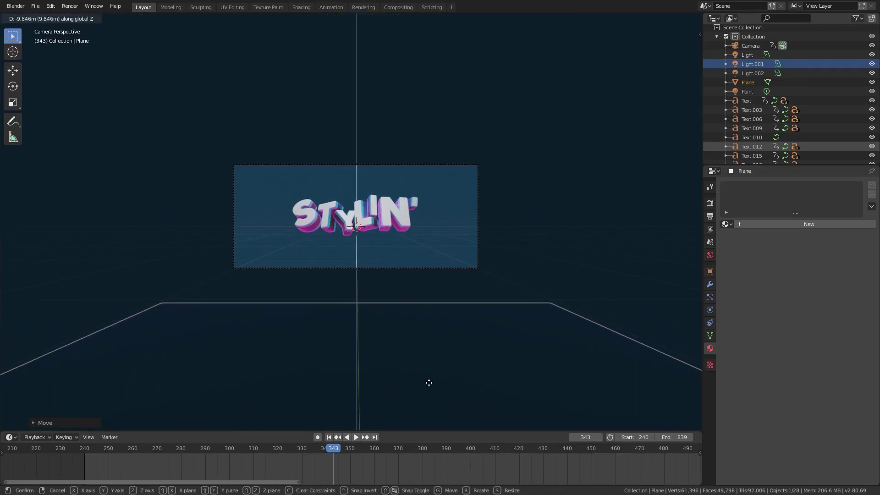
left_click(431, 383)
Insert a Location keyframe for the plane at frame 240.
left_click_drag(331, 447, 84, 451)
middle_click_drag(320, 255, 372, 284)
scroll(341, 255, "down", 4)
key("KP_5")
key("KP_1")
scroll(372, 284, "up", 1)
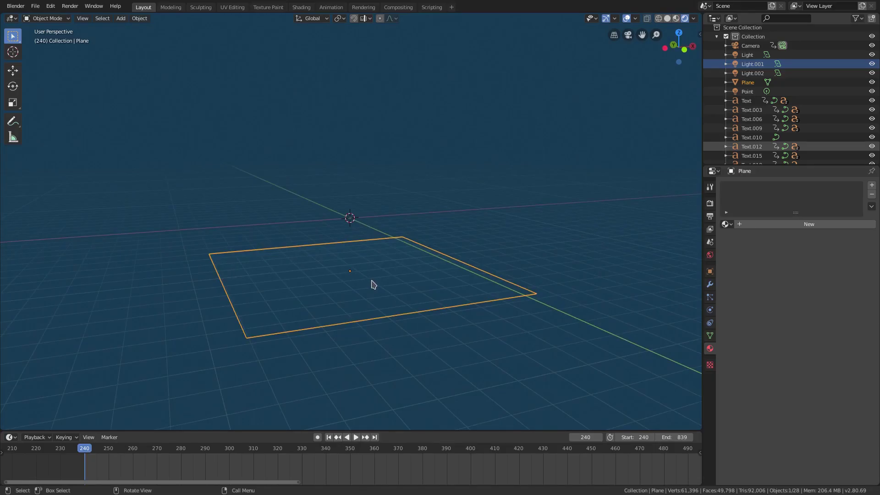
key("i")
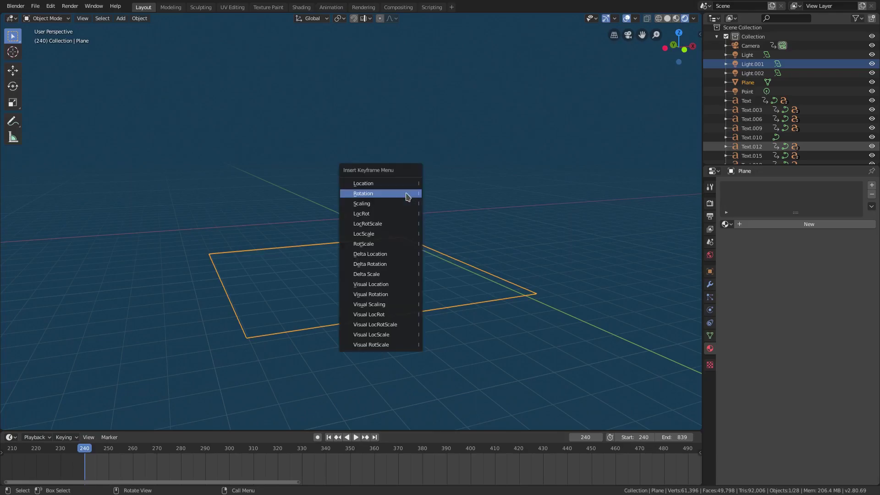
left_click(399, 182)
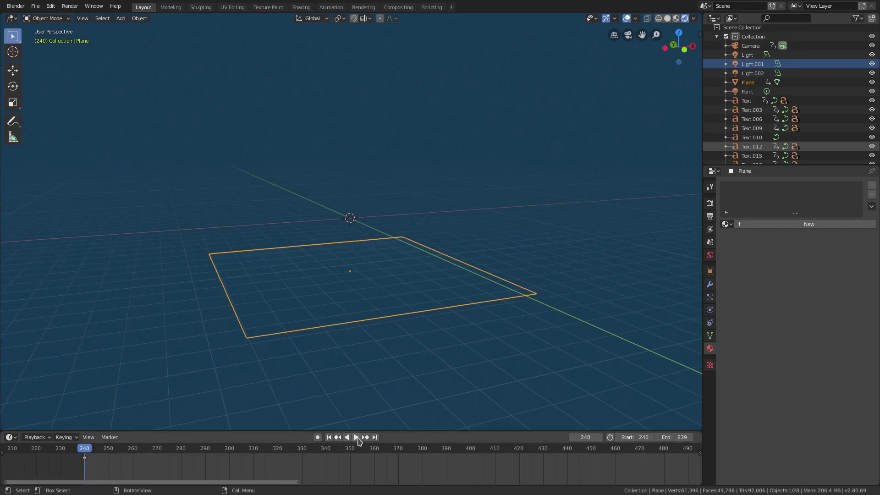
Raise the plane about 67 m along Z above the camera frame at frame 260 and insert a Location keyframe.
left_click(357, 439)
left_click(358, 439)
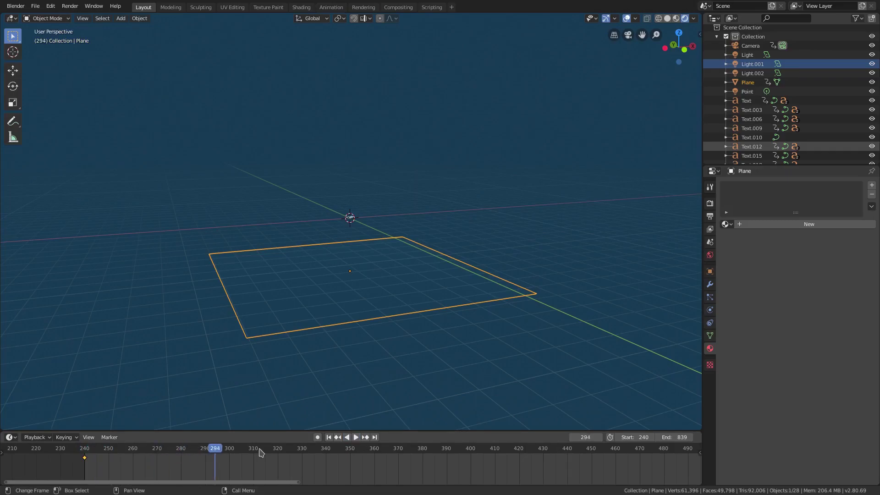
left_click_drag(97, 452, 145, 453)
key("space")
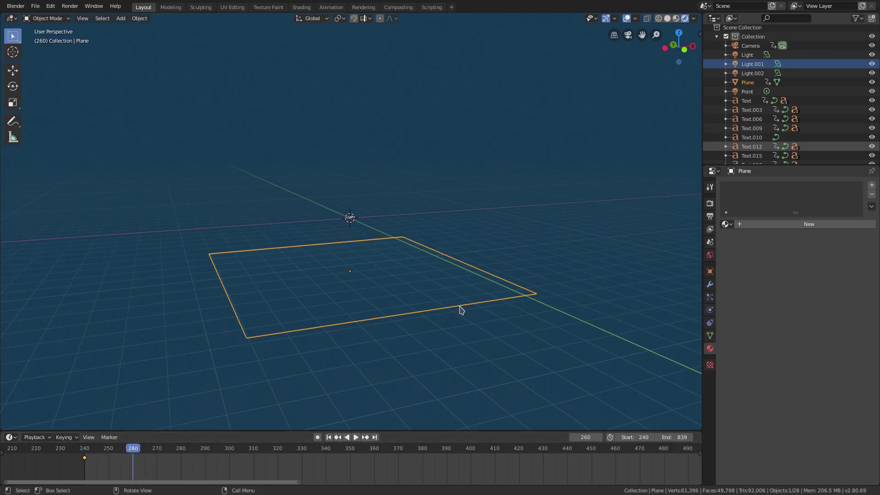
key("KP_0")
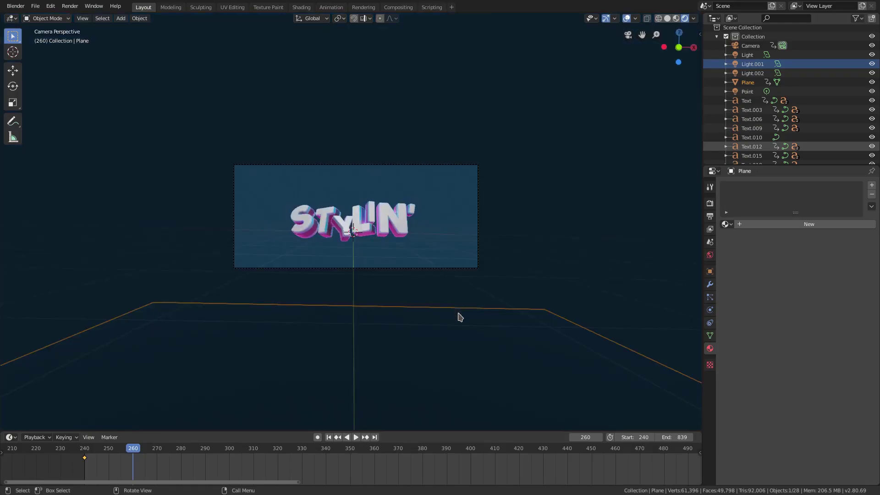
key("g")
key("z")
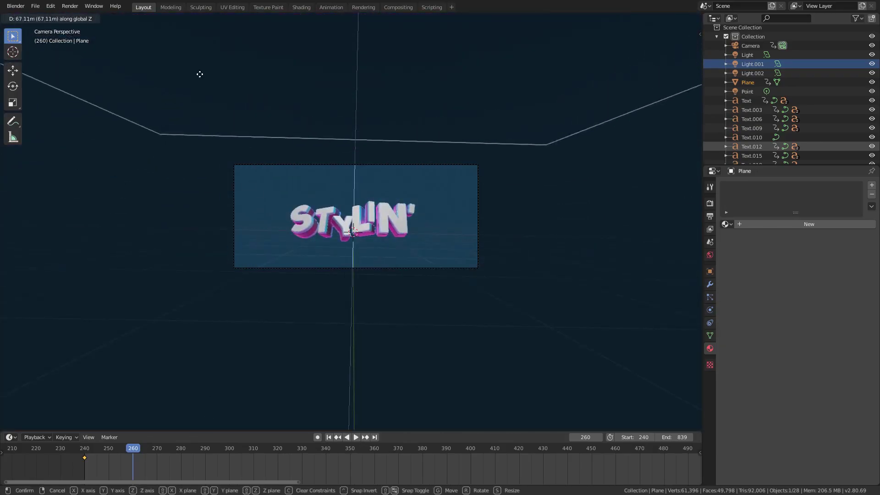
left_click(207, 86)
key("i")
left_click(389, 113)
Play the animation from frame 240 in a perspective view to check the plane's upward movement.
middle_click_drag(389, 112, 354, 252)
key("KP_1")
left_click(330, 437)
left_click(354, 438)
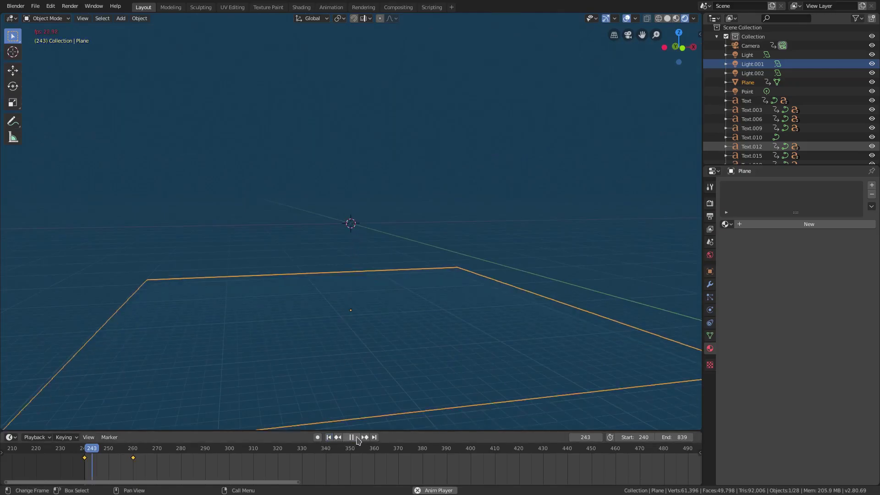
left_click(329, 437)
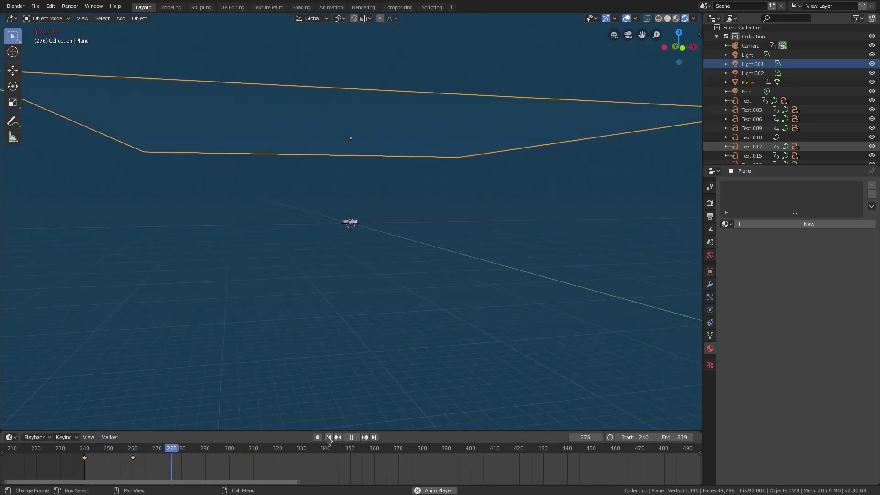
key("space")
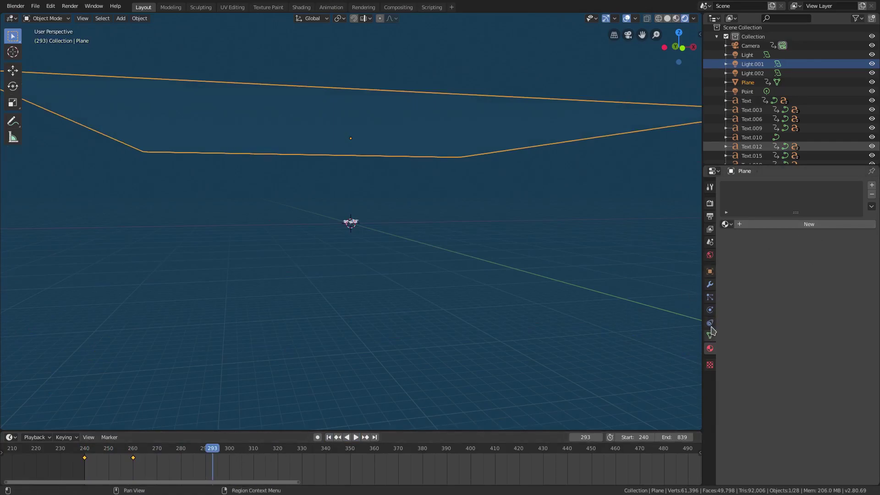
Add a particle system to the plane and play the animation from frame 240 in solid shading.
left_click(711, 298)
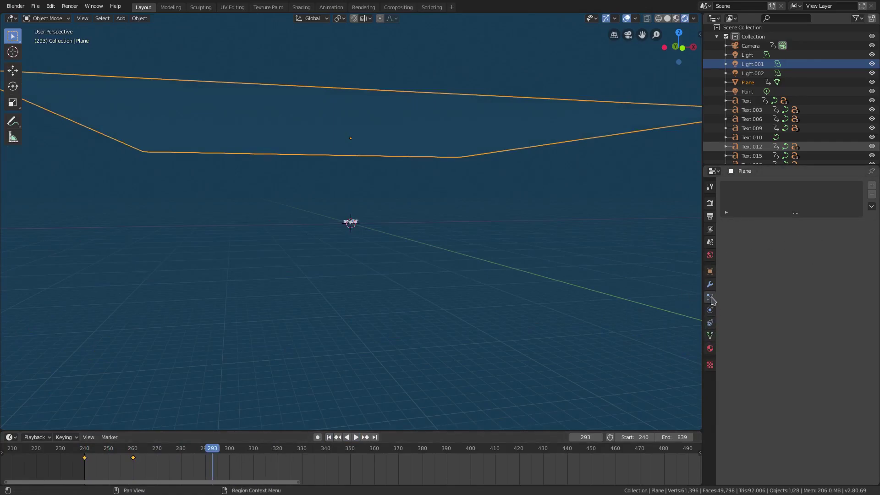
left_click(872, 186)
left_click(329, 438)
left_click(357, 437)
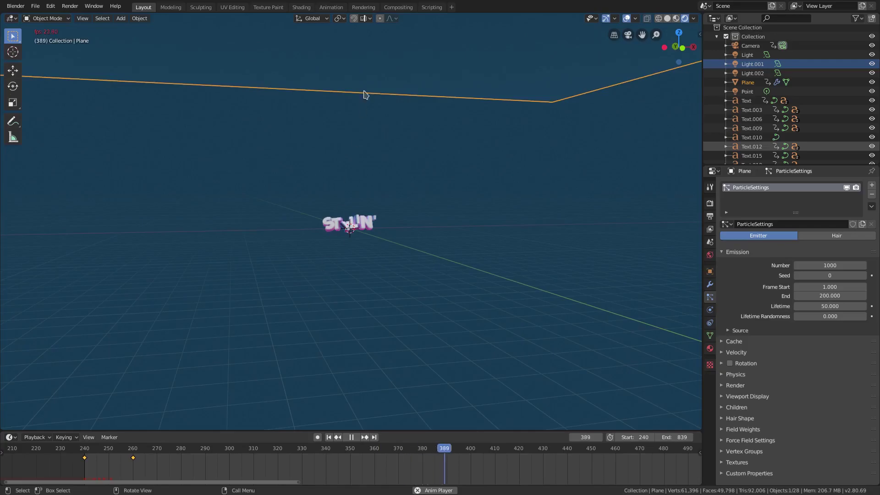
left_click(667, 18)
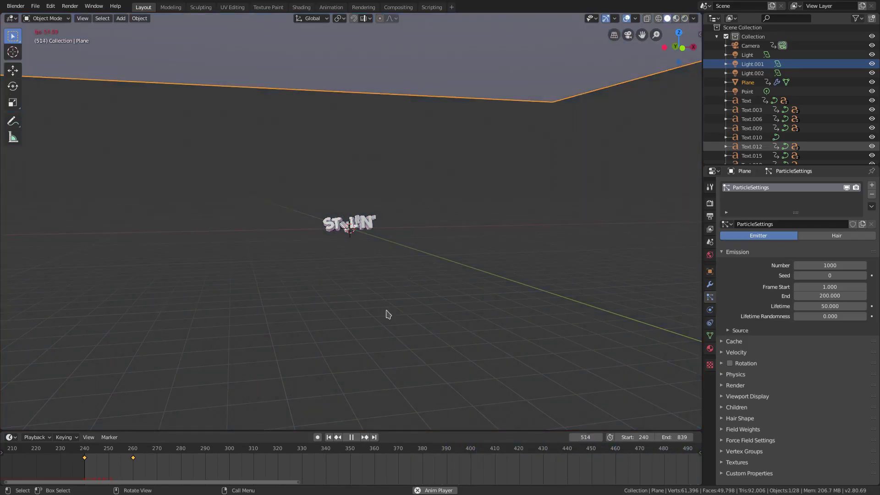
left_click(328, 438)
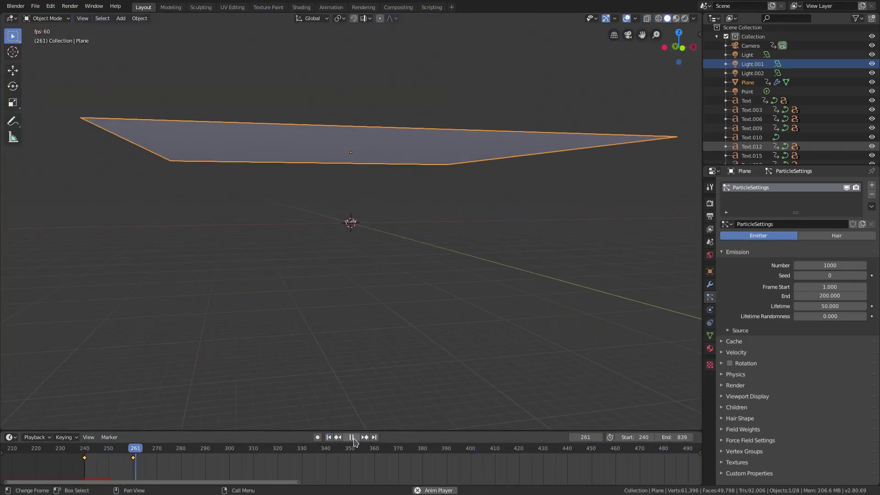
left_click(352, 438)
Set the particle emission to start at frame 240 and end at frame 260.
left_click(828, 287)
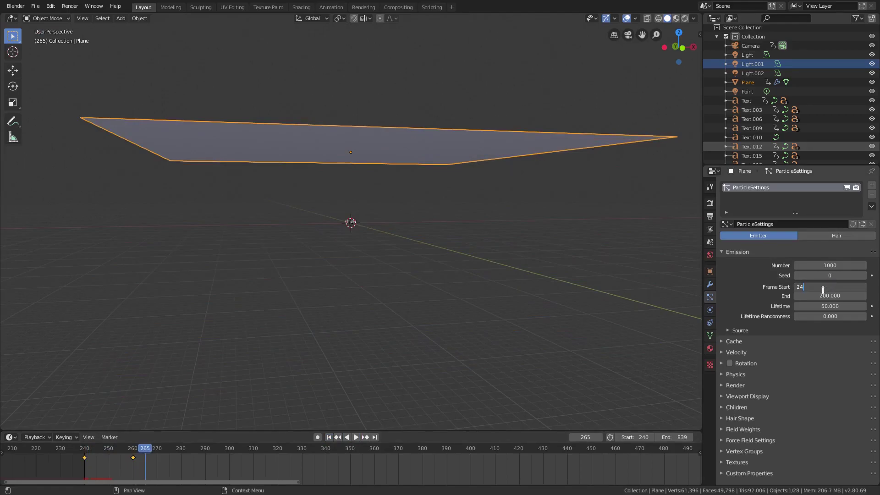
type("240")
key("Return")
left_click(827, 296)
key("Return")
left_click(835, 286)
key("Return")
Replay the animation from frame 240 to review the particles emitted by the rising plane.
left_click(356, 438)
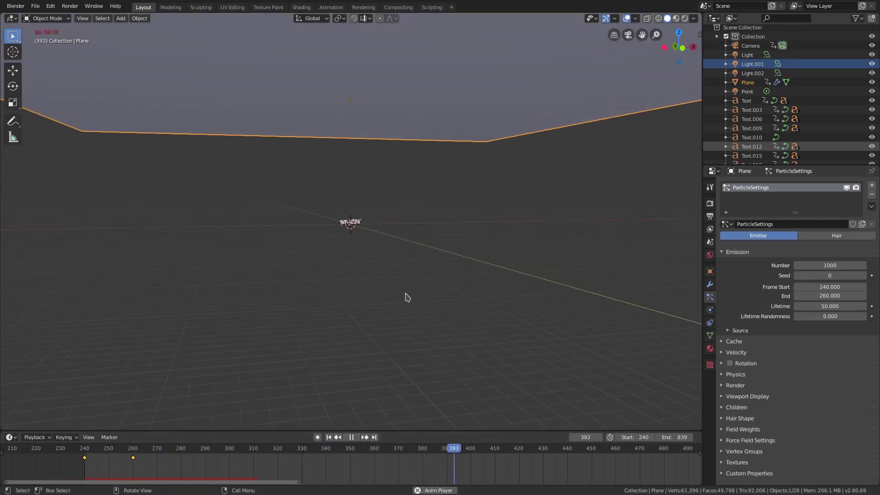
left_click(330, 438)
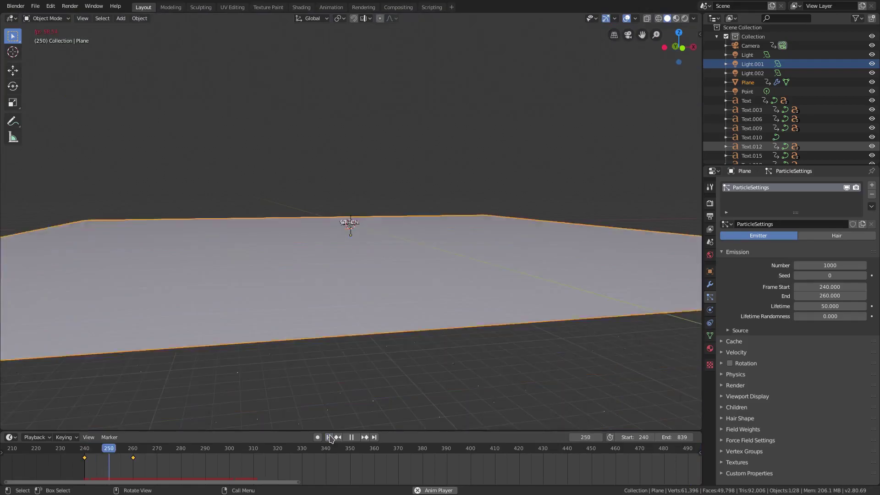
left_click(329, 438)
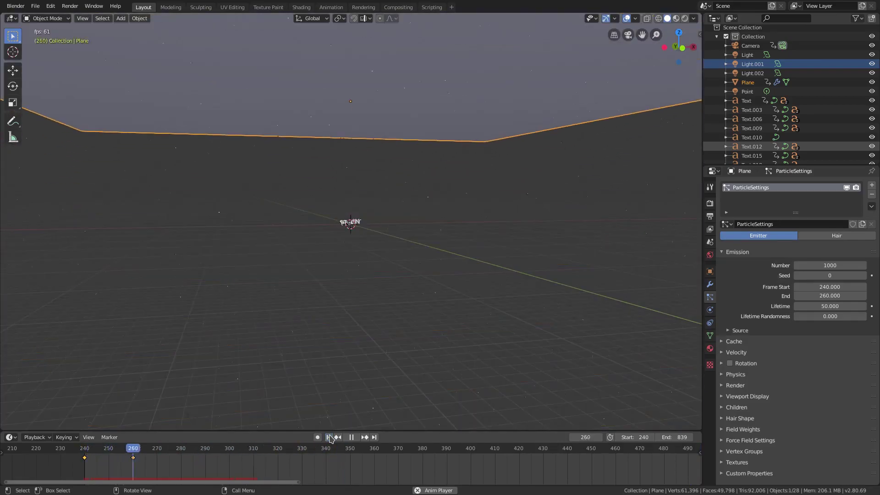
Set the plane's particle lifetime to 300 and replay the animation from frame 240.
left_click(352, 438)
left_click(837, 307)
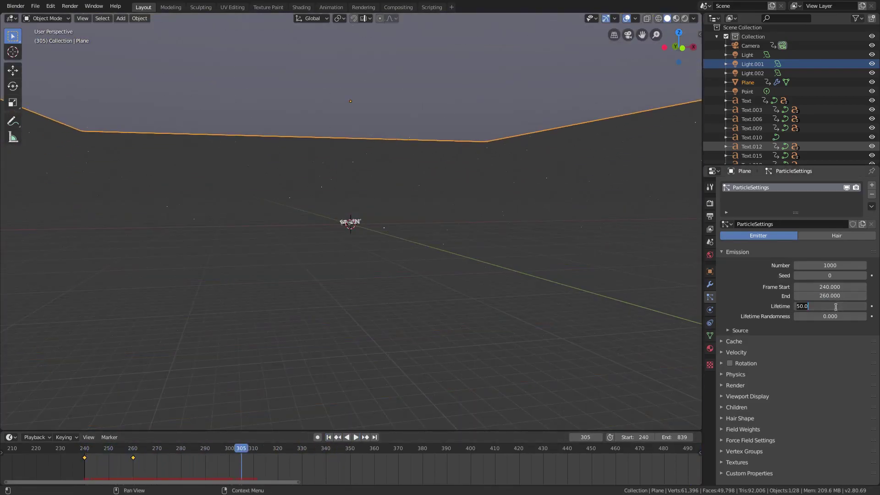
type("300")
key("Return")
left_click(329, 438)
left_click(356, 438)
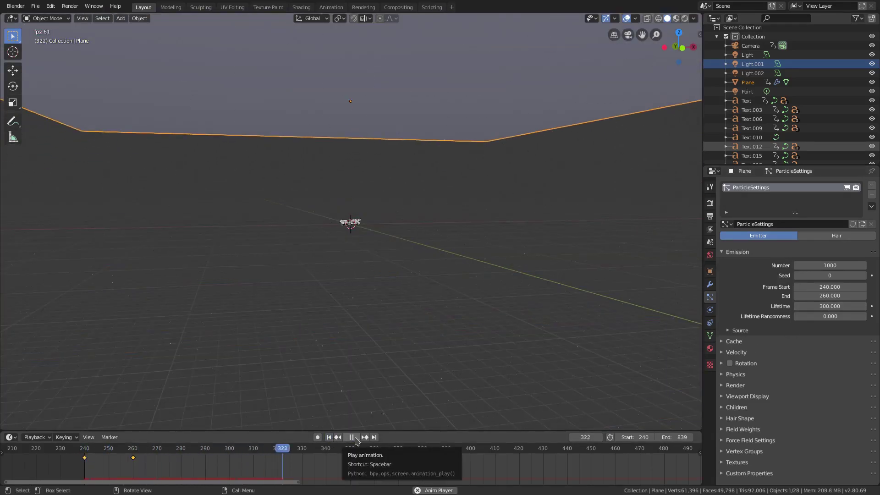
left_click(352, 438)
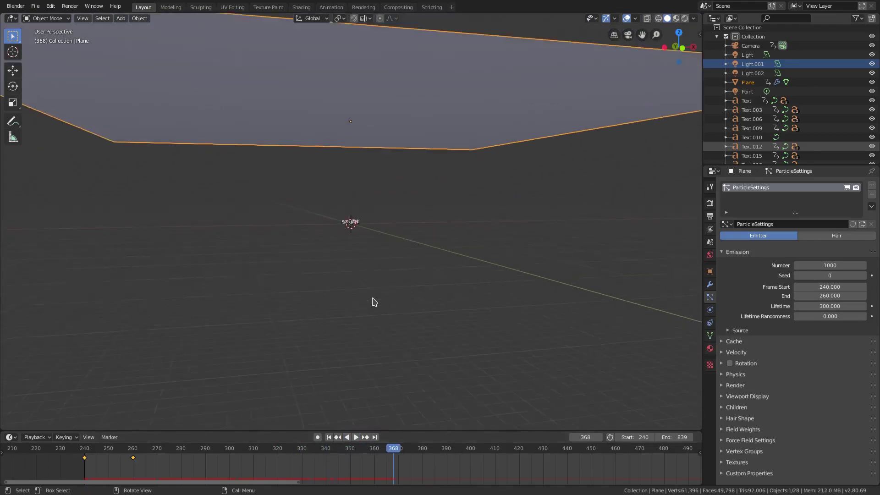
Set the gravity field weight of the plane's particle system to 0.
left_click(737, 443)
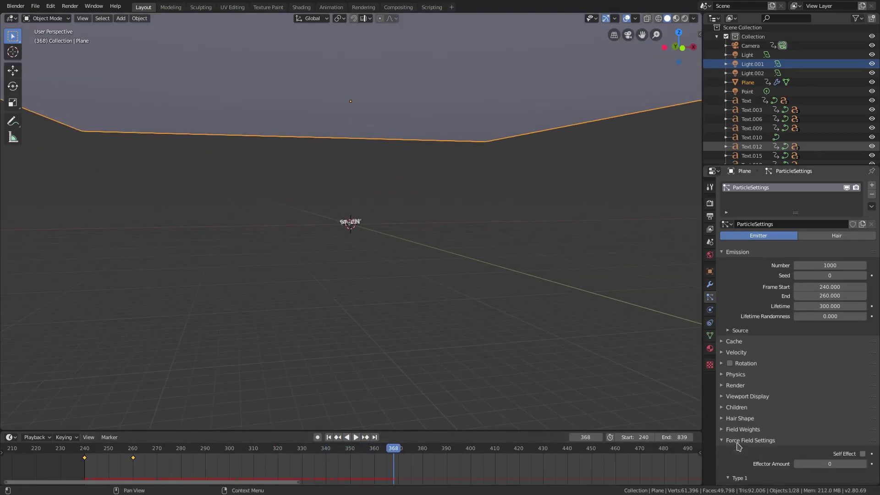
left_click(738, 442)
left_click(746, 430)
scroll(826, 415, "down", 5)
left_click_drag(844, 362, 799, 363)
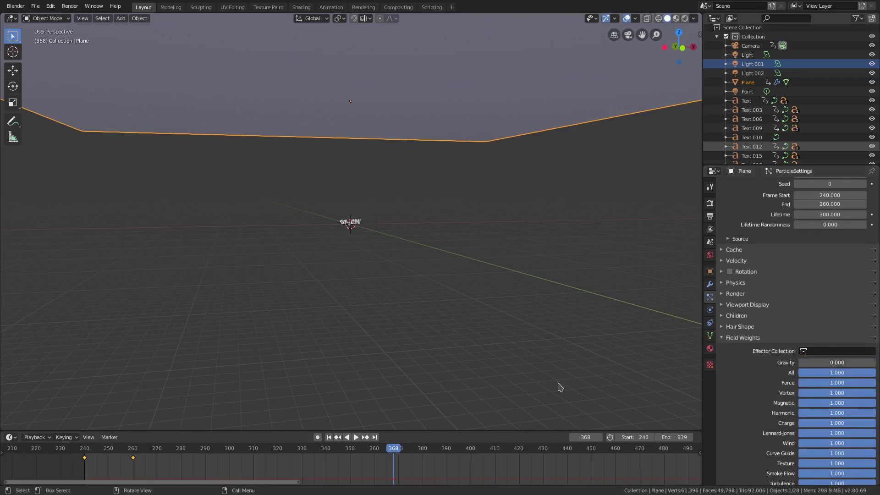
Play the animation from frame 240 to review the particle motion without gravity.
left_click(329, 438)
left_click(357, 439)
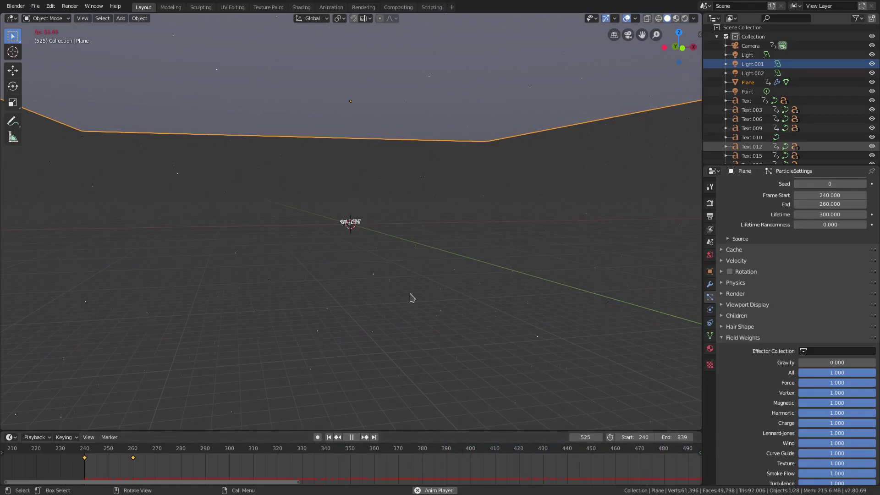
key("KP_0")
key("space")
Set the particle lifetime to 1000.
middle_click_drag(477, 323, 576, 330)
scroll(576, 333, "down", 6)
left_click(833, 214)
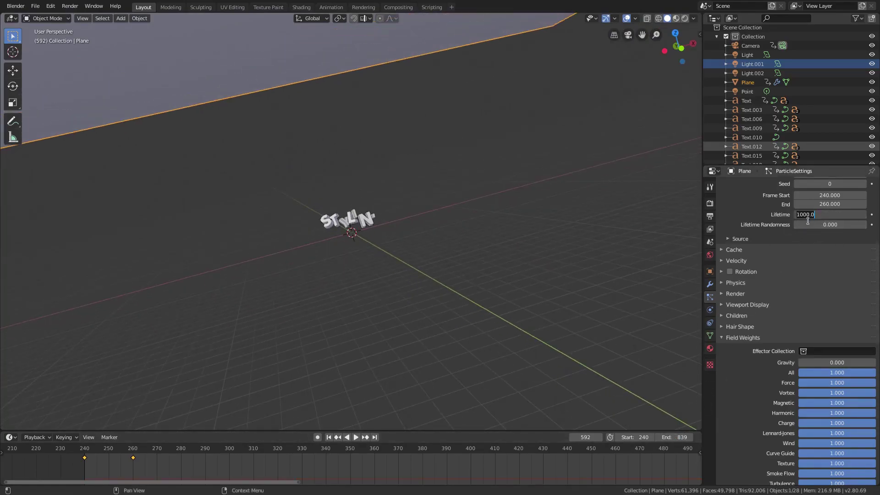
key("Return")
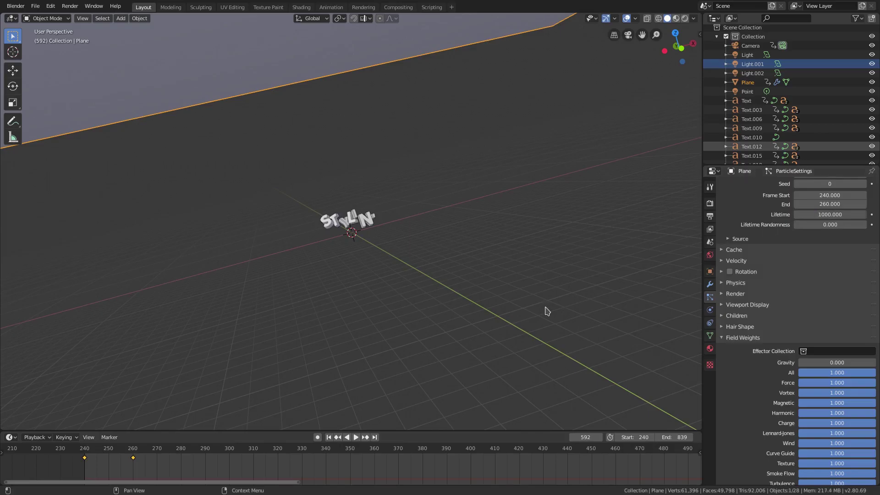
Play the animation from frame 240 in a zoomed-out view to check the longer-lived particles.
key("KP_1")
scroll(458, 345, "down", 5)
middle_click_drag(459, 346, 419, 263)
scroll(412, 261, "down", 5)
scroll(419, 263, "up", 5)
left_click(329, 438)
left_click(357, 439)
left_click(329, 437)
left_click(353, 437)
Play the animation from frame 240 through the camera to check the particles around the letters.
key("KP_0")
key("shift+Left")
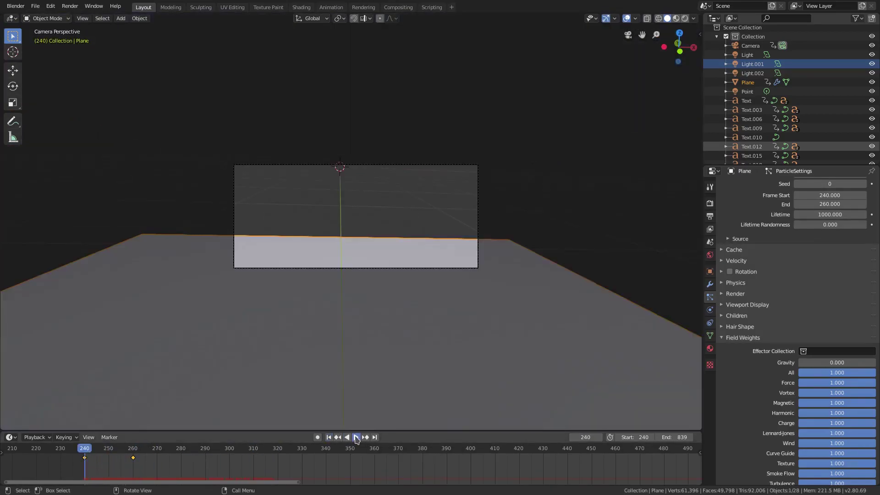
left_click(356, 437)
scroll(439, 289, "up", 4)
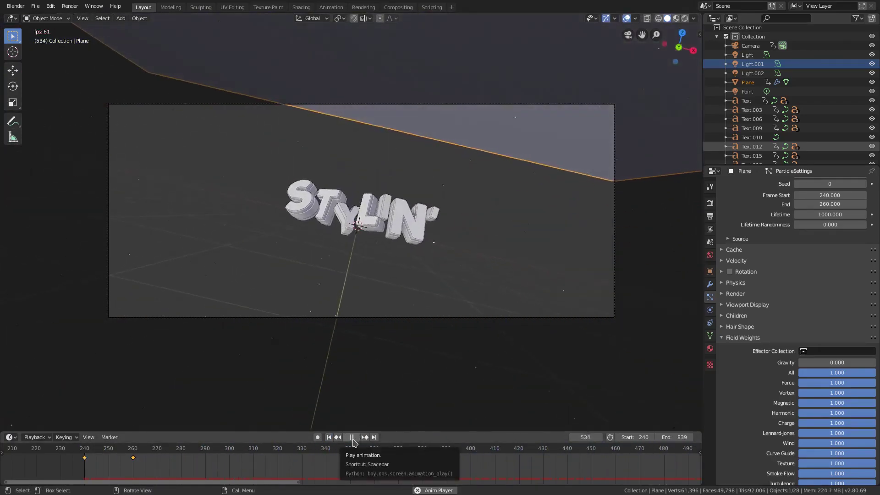
left_click(353, 442)
Return to the camera view at frame 252 and switch the viewport to rendered shading.
middle_click_drag(301, 318, 290, 292)
scroll(291, 292, "down", 5)
scroll(289, 290, "down", 7)
key("KP_1")
scroll(295, 299, "down", 2)
key("Escape")
key("KP_0")
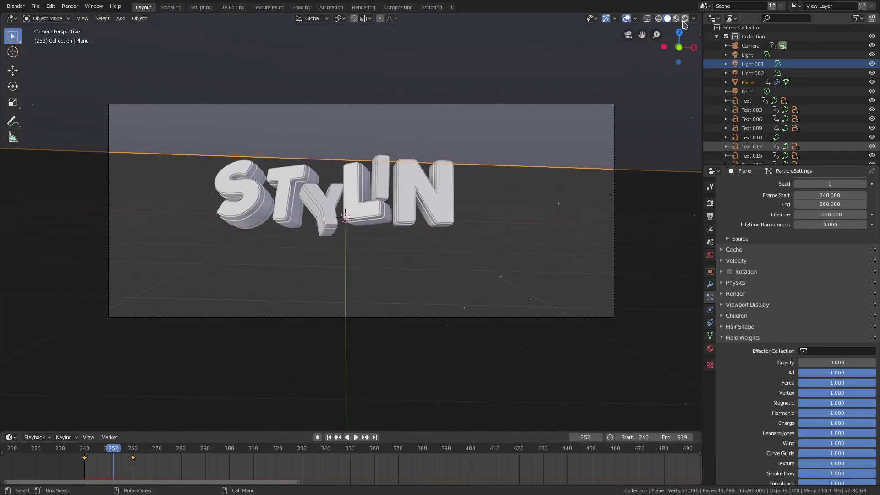
left_click(685, 19)
Select the emitter plane and turn off Show Emitter in its particle render settings.
left_click(615, 187)
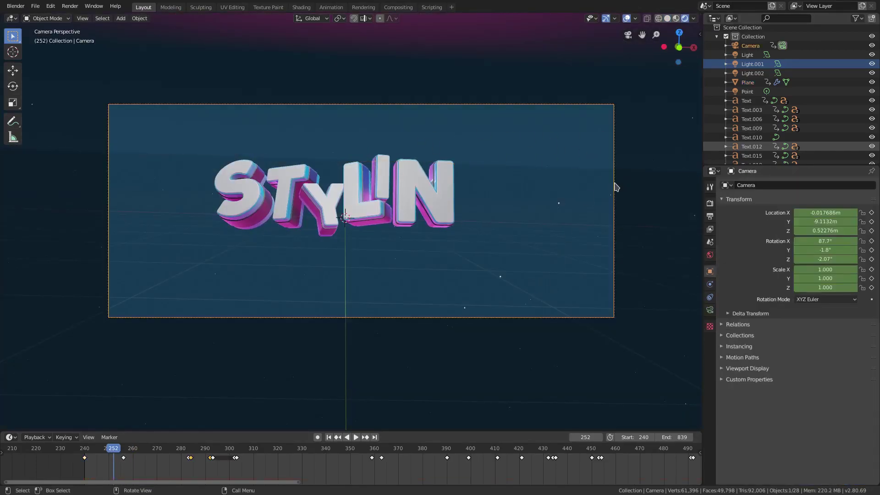
left_click(473, 133)
scroll(770, 386, "down", 4)
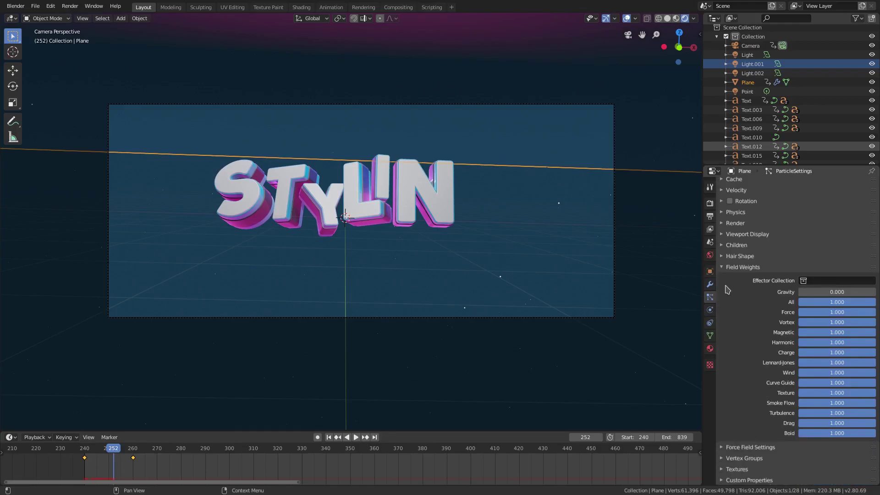
left_click(724, 270)
left_click(760, 386)
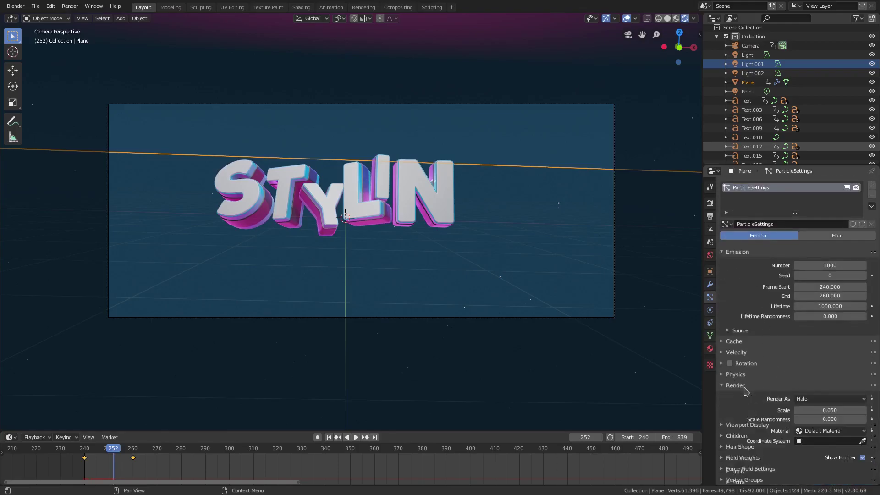
scroll(788, 399, "down", 3)
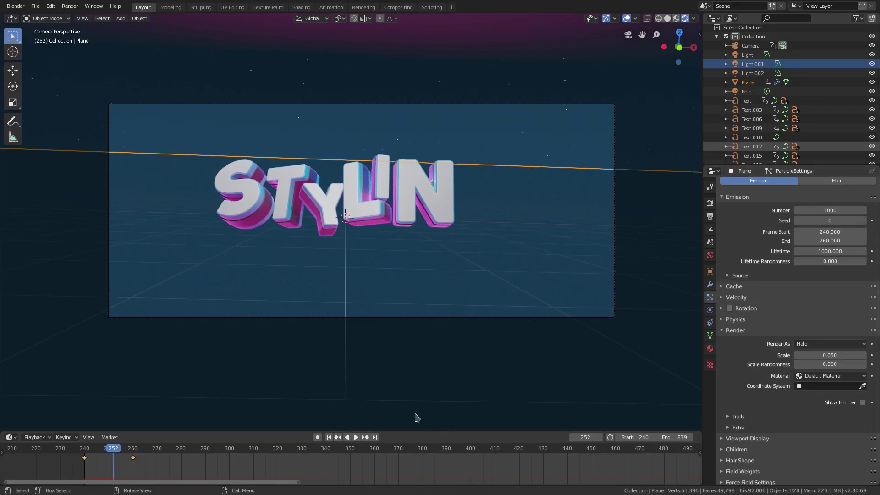
Play the animation from frame 240 in the rendered camera view with the emitter hidden.
left_click(430, 317)
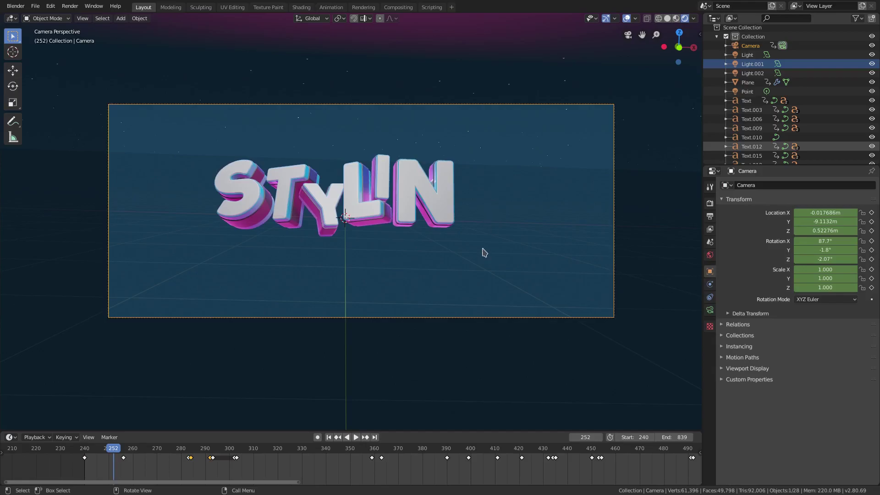
left_click(329, 437)
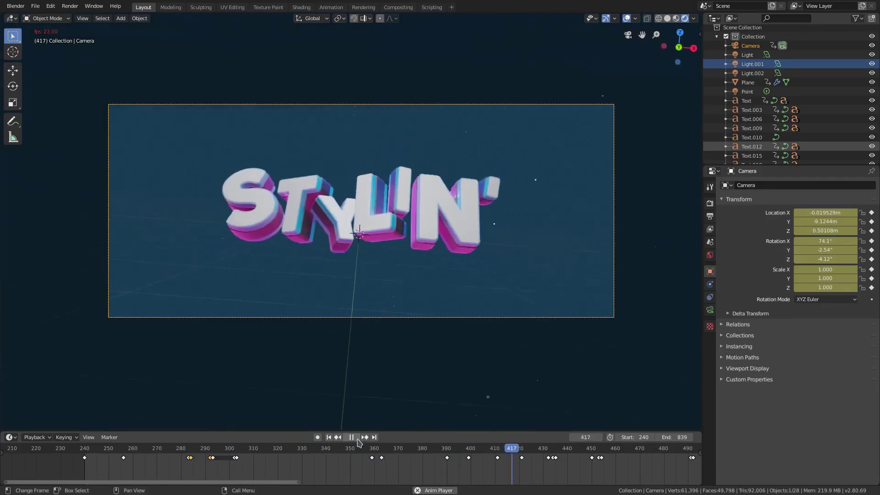
key("space")
Switch to material preview shading in a zoomed-out perspective view and select the emitter plane.
middle_click_drag(366, 315, 374, 316)
scroll(362, 298, "down", 6)
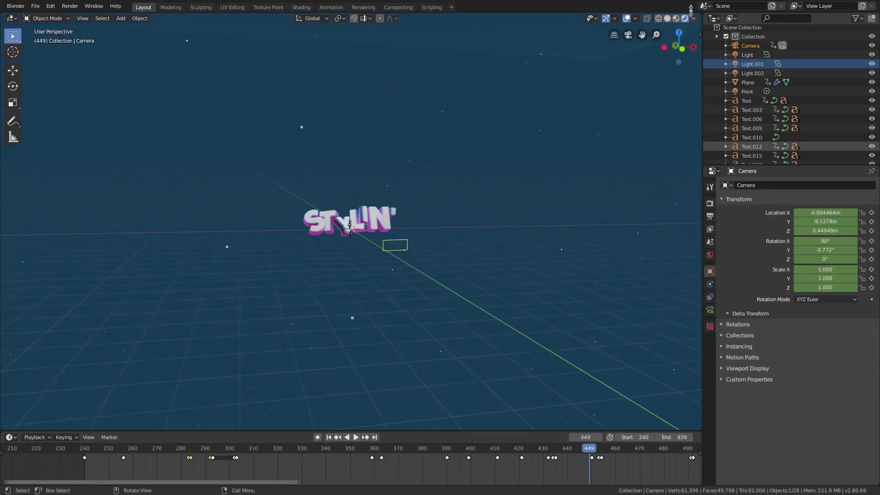
left_click(676, 19)
scroll(536, 270, "down", 2)
middle_click_drag(514, 308, 499, 312)
scroll(468, 289, "down", 3)
middle_click_drag(463, 284, 487, 283)
left_click(375, 63)
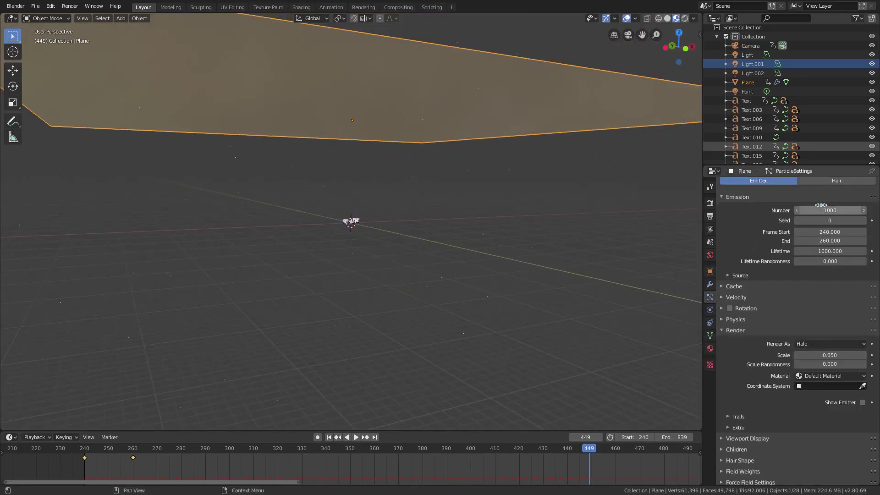
Set the particle number to 10000 and play the animation from frame 240.
type("0")
key("Return")
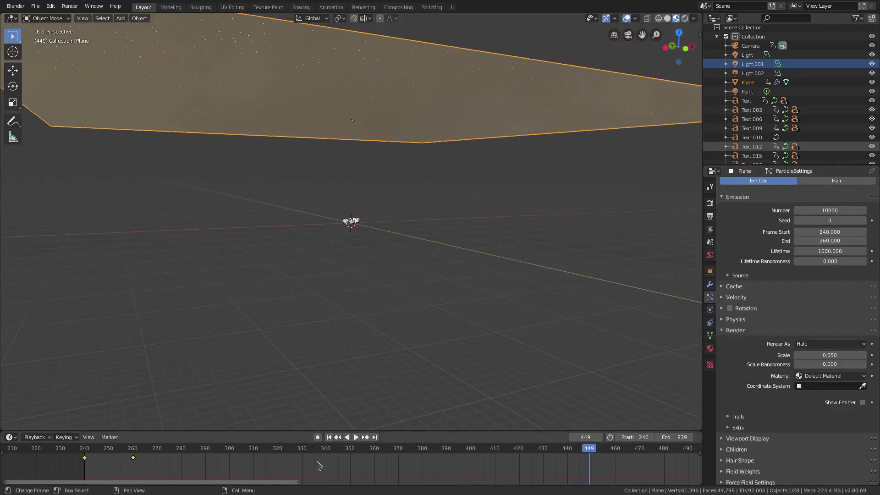
left_click(329, 437)
left_click(356, 437)
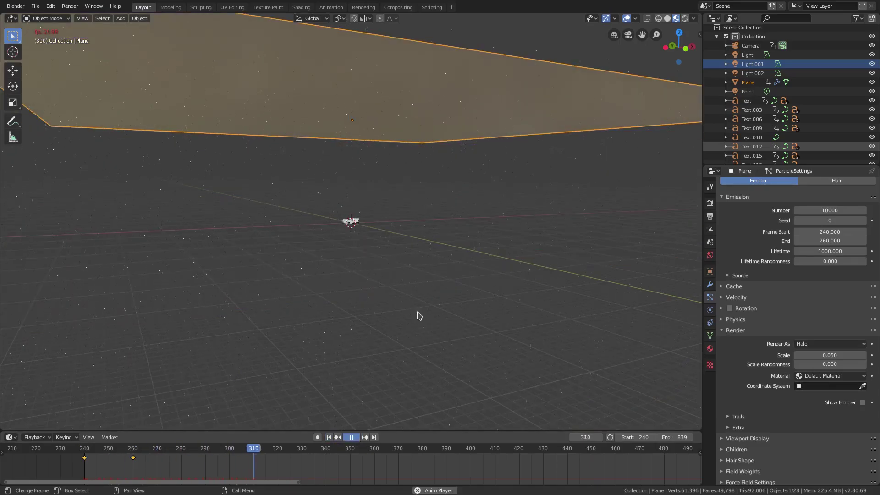
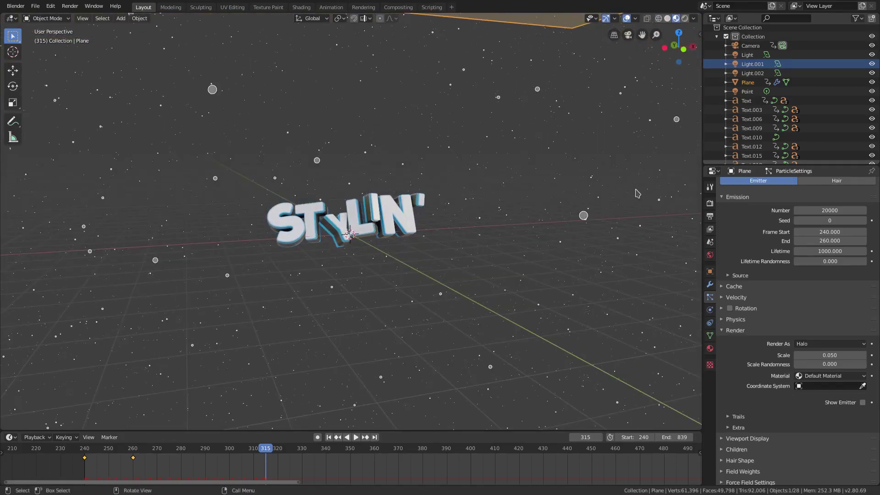
Set the particles to render as Object and add a new mesh plane to the scene.
left_click(831, 345)
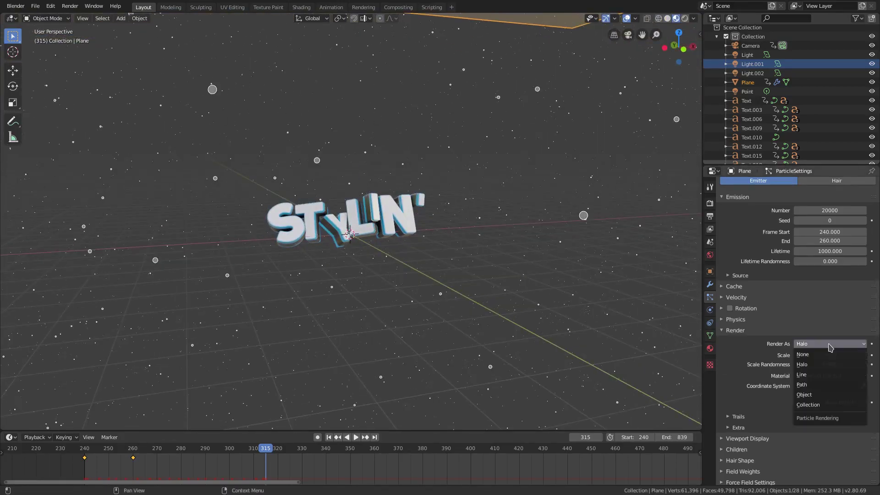
left_click(817, 395)
scroll(452, 298, "down", 5)
middle_click_drag(447, 306, 454, 262)
key("shift+a")
mouse_move(455, 263)
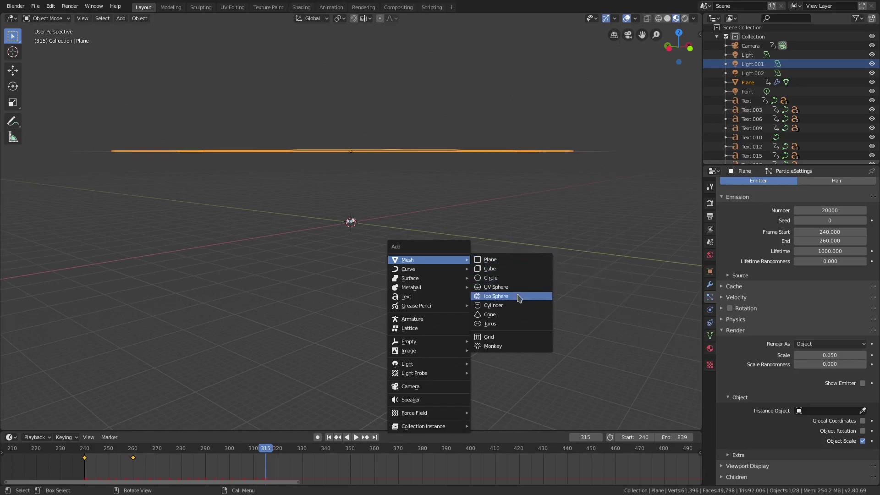
left_click(522, 265)
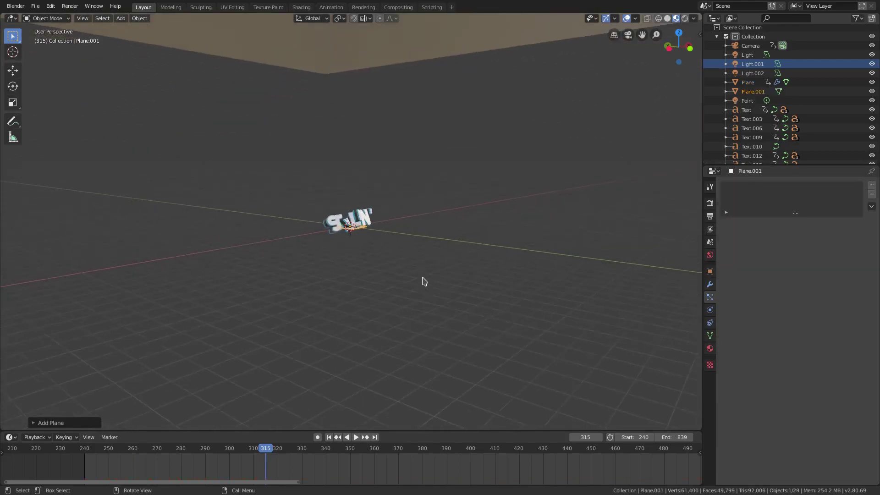
Move the new small plane more than 120 m along negative Y, away from the text.
scroll(387, 250, "down", 4)
key("g")
key("y")
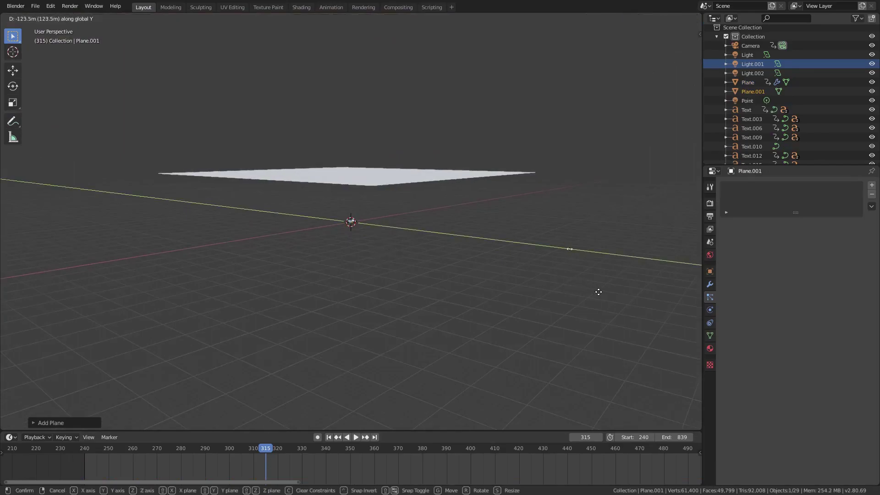
left_click(627, 297)
middle_click_drag(627, 297, 403, 270, "shift")
scroll(449, 249, "up", 3)
key("KP_Decimal")
scroll(463, 257, "down", 8)
Create a new material for the small plane and set its surface shader to Emission.
left_click(710, 348)
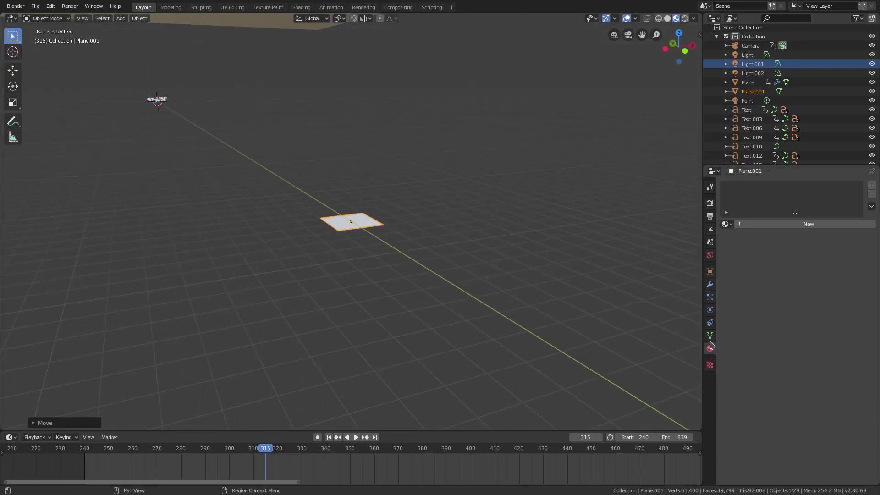
left_click(808, 224)
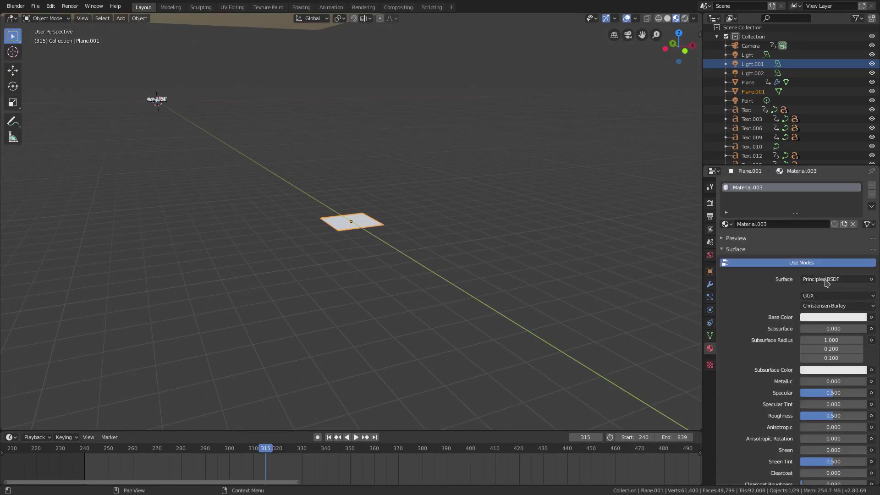
left_click(825, 280)
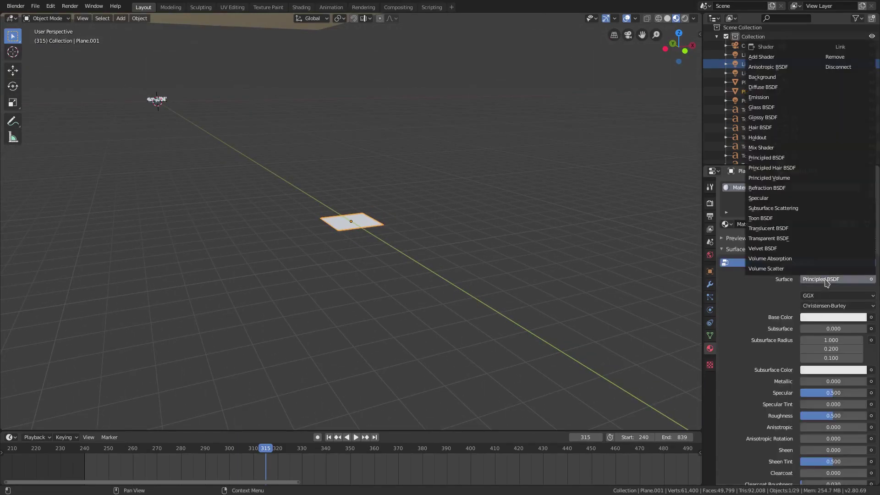
left_click(789, 98)
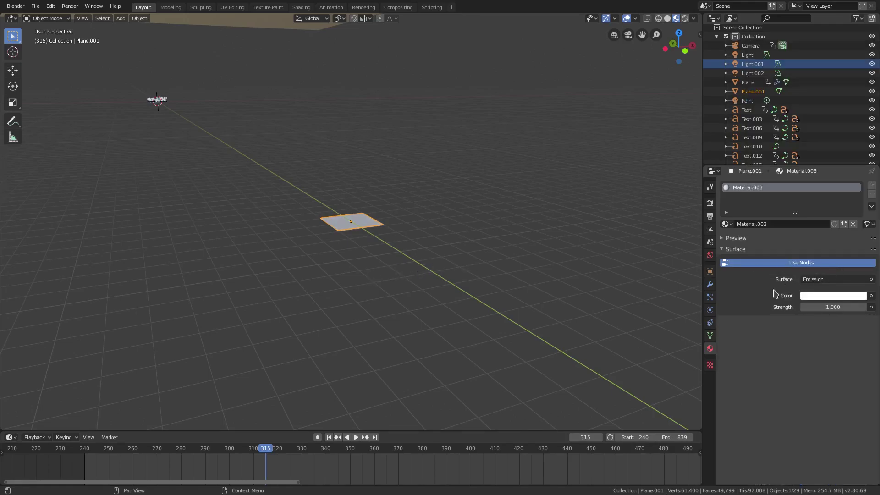
Select the large emitter plane and set Plane.001 as the instance object of its particle system.
scroll(400, 269, "down", 1)
scroll(400, 269, "down", 1)
middle_click_drag(557, 283, 847, 391, "shift")
left_click(312, 31)
middle_click_drag(350, 124, 159, 335, "shift")
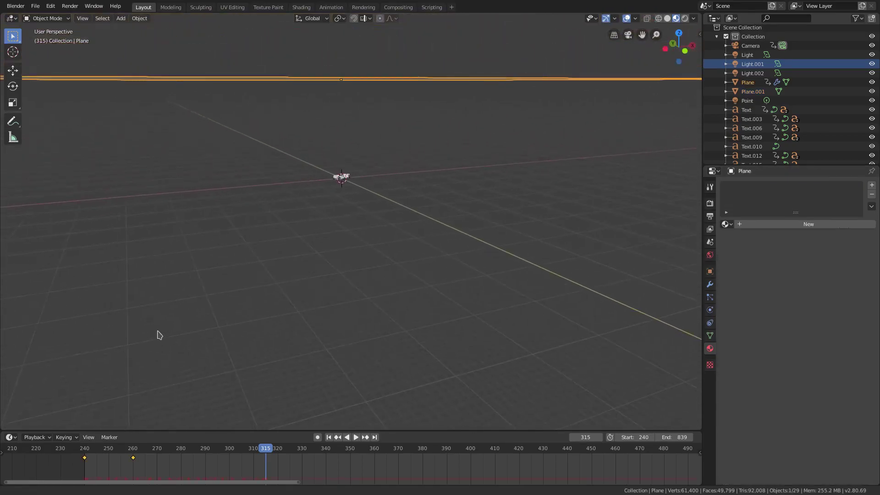
key("KP_Decimal")
scroll(360, 314, "up", 5)
middle_click_drag(360, 315, 381, 128, "shift")
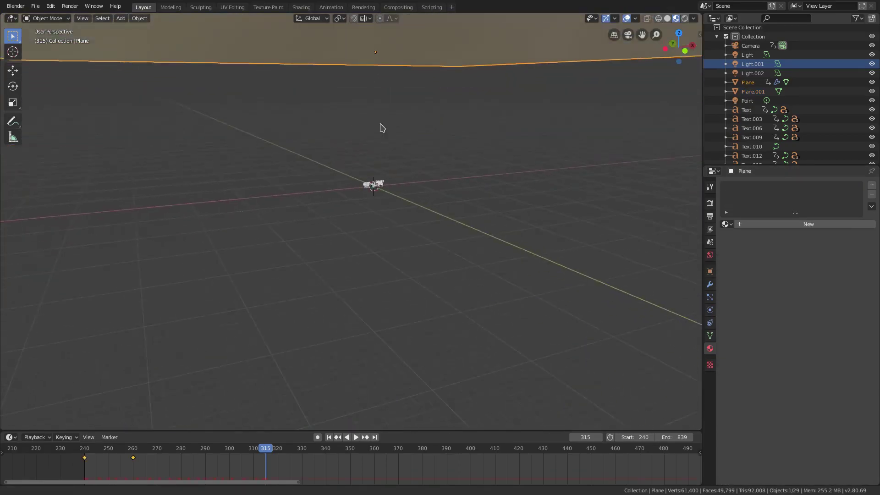
middle_click_drag(398, 166, 394, 249)
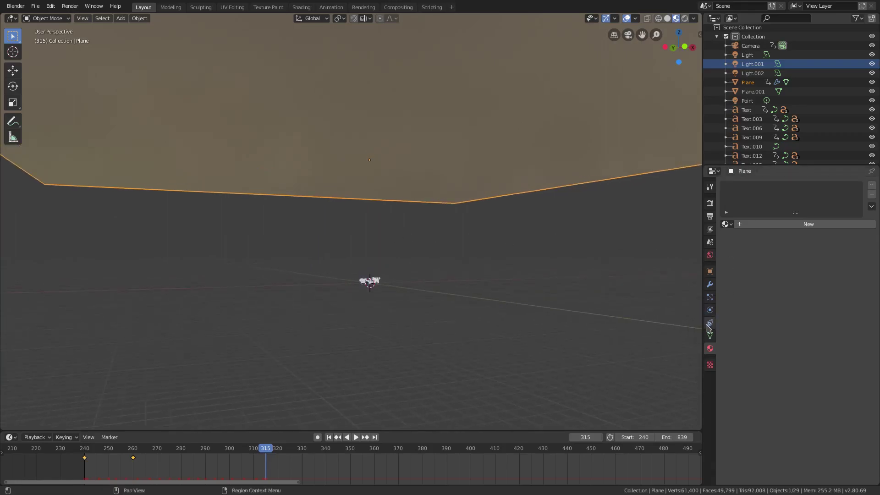
left_click(710, 298)
scroll(875, 362, "down", 3)
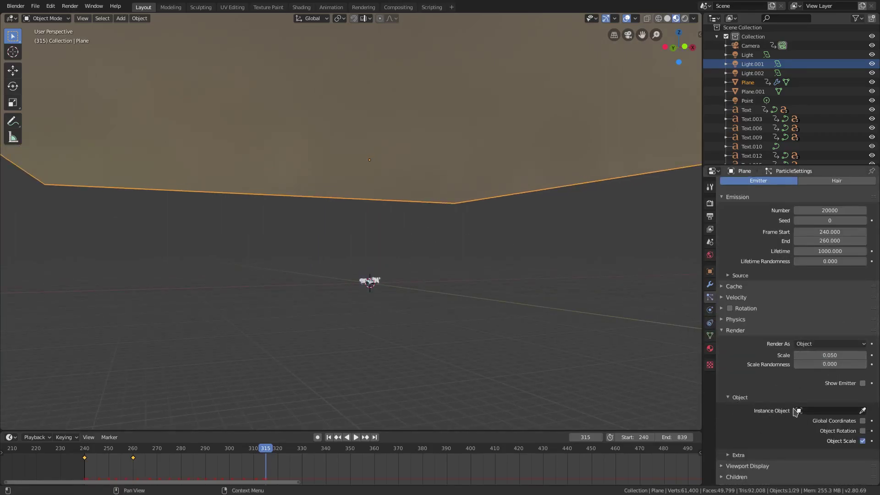
left_click(828, 411)
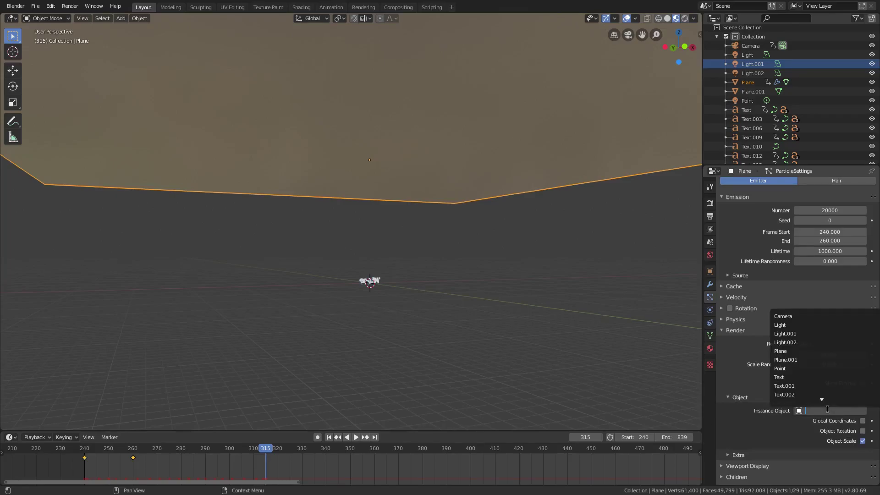
type("plan")
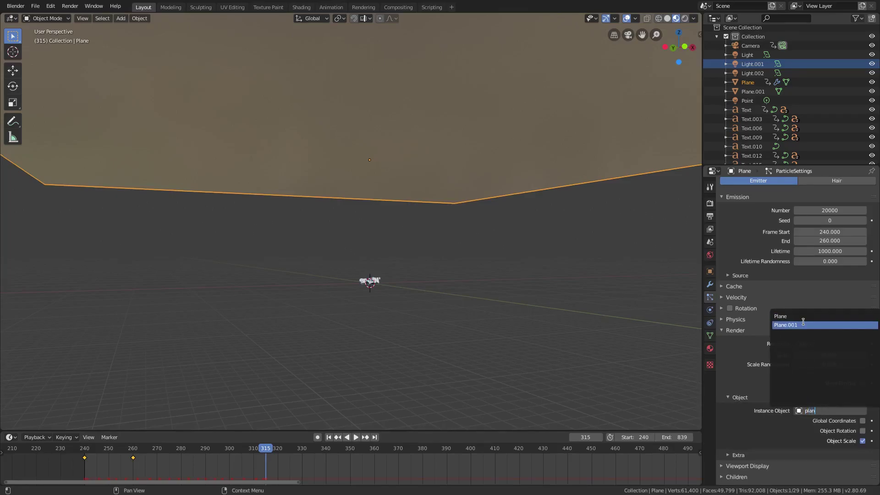
key("Return")
scroll(499, 321, "down", 5)
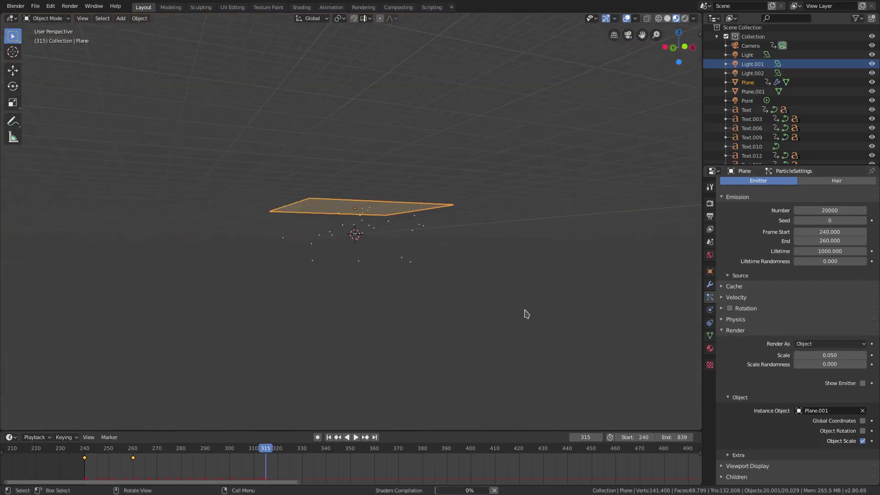
Rename the small emissive plane, Plane.001, as particle.
left_click(759, 94)
double_click(757, 94)
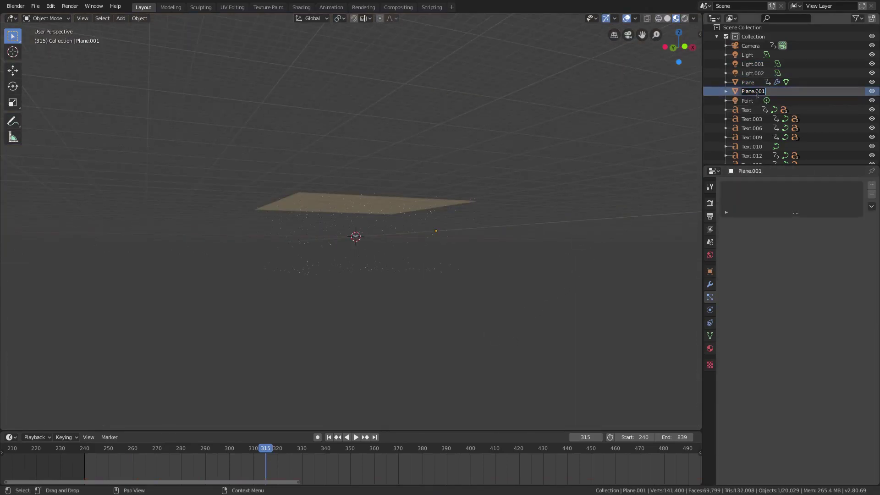
type("particle")
key("Return")
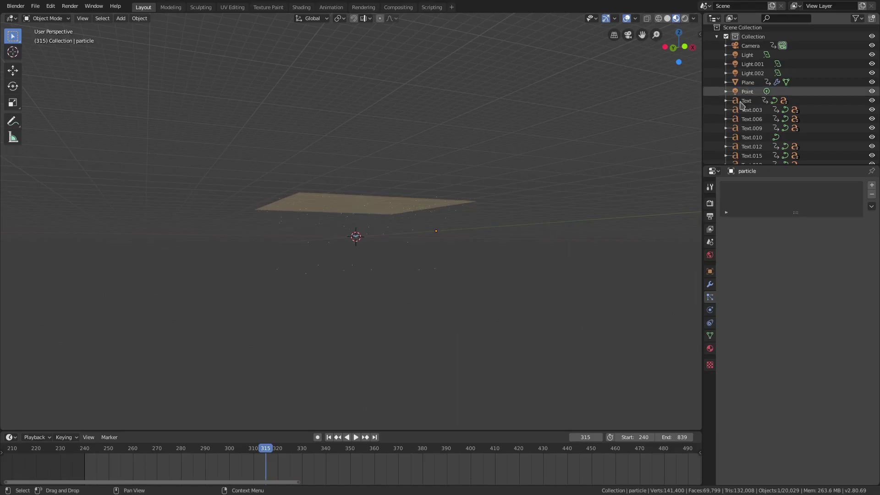
Reselect the large emitter plane and view the scene through the camera.
scroll(395, 192, "up", 5)
left_click(385, 153)
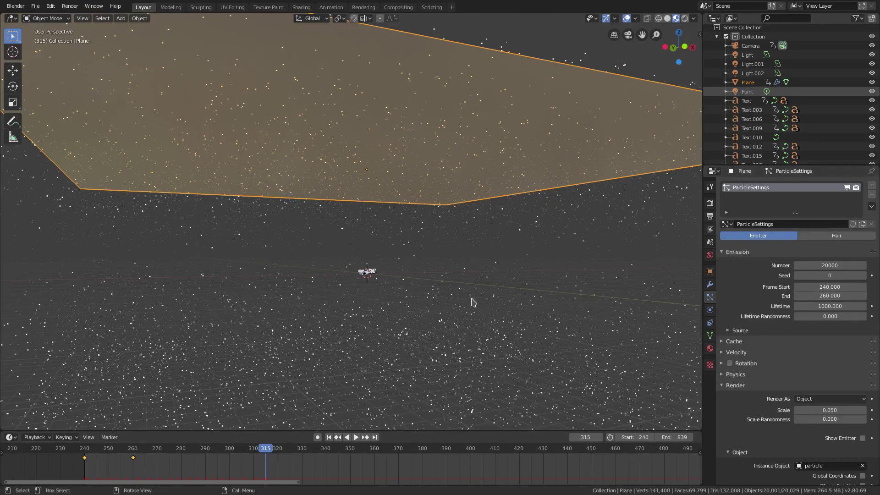
key("KP_0")
key("Home")
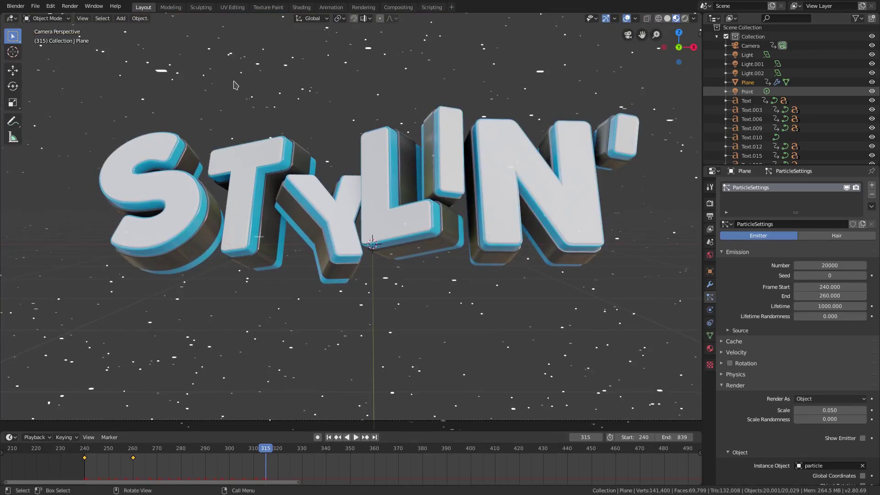
Enable Object Rotation for the instances and turn on particle Rotation with Dynamic enabled and Randomize set to 1.
scroll(792, 441, "down", 5)
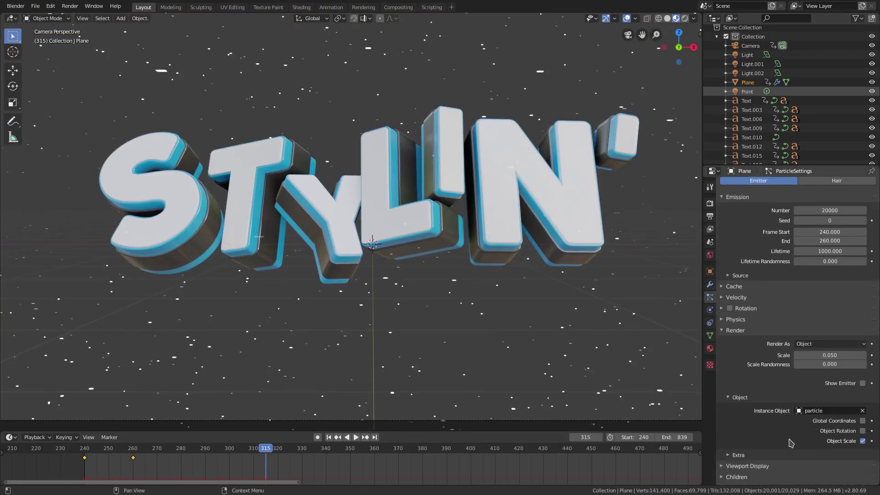
left_click(863, 376)
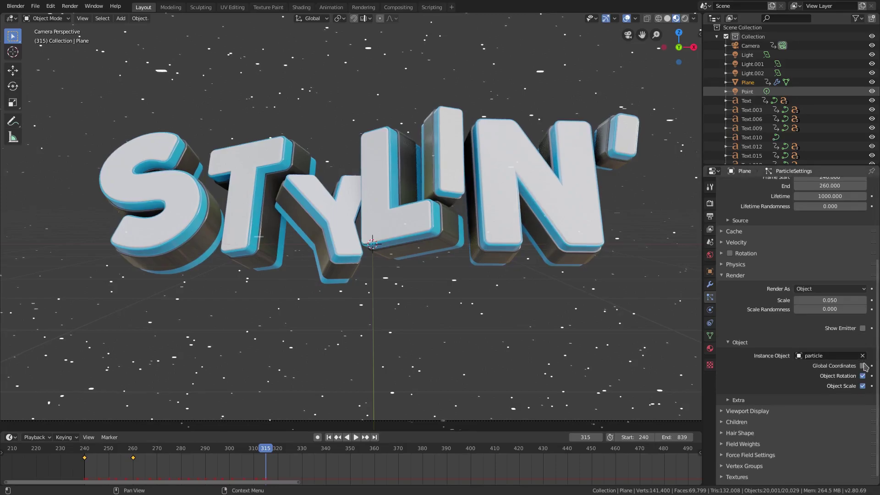
left_click(730, 253)
left_click(746, 254)
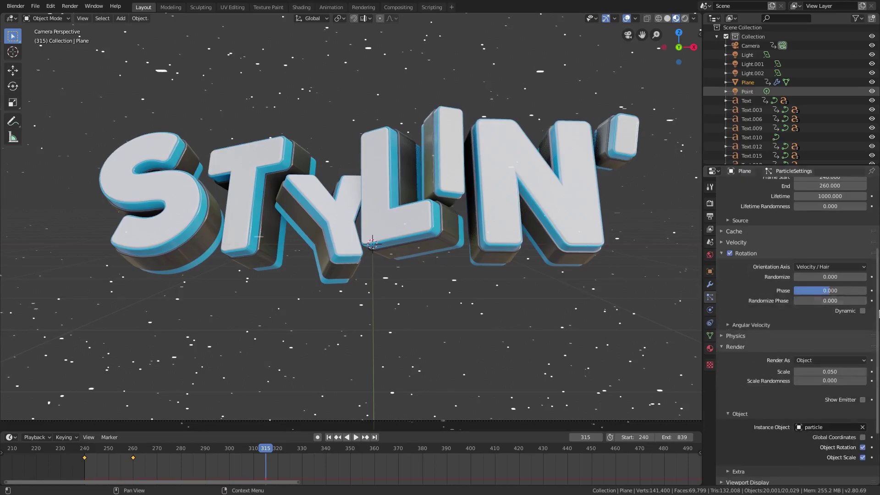
left_click(863, 311)
double_click(837, 277)
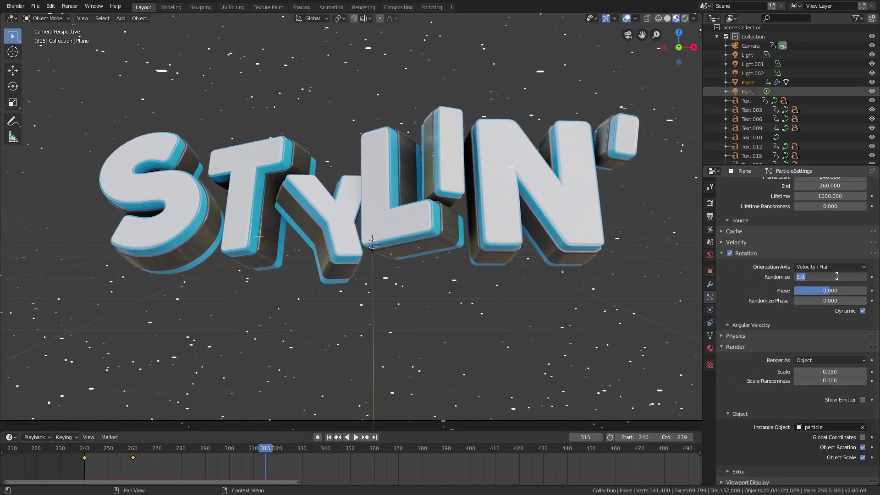
type("1")
key("Return")
Set the emitter's particle number to 2000.
scroll(825, 229, "up", 6)
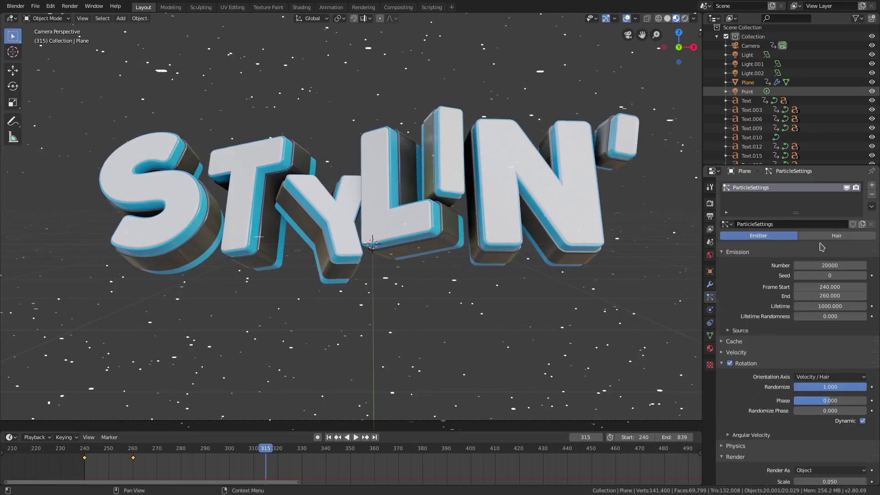
double_click(830, 266)
key("BackSpace")
key("Return")
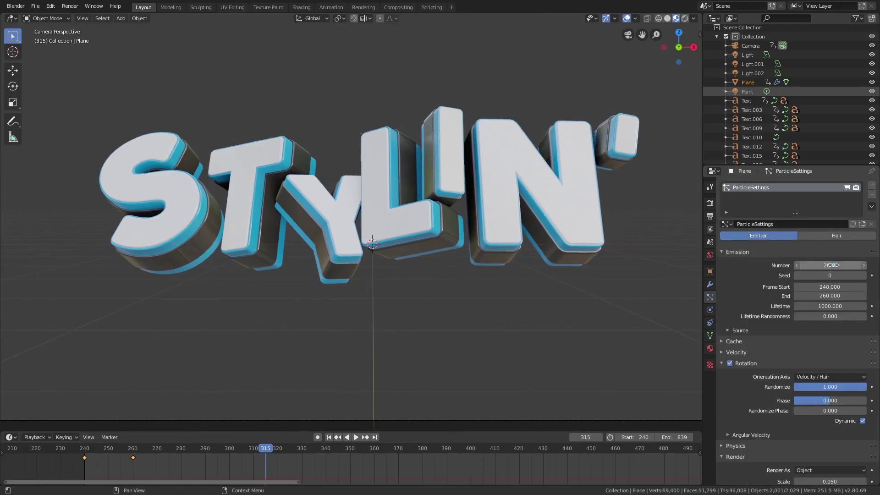
Play the animation from frame 240 in camera view to check the rotating particles, and stop playback.
scroll(390, 393, "down", 4)
left_click(329, 438)
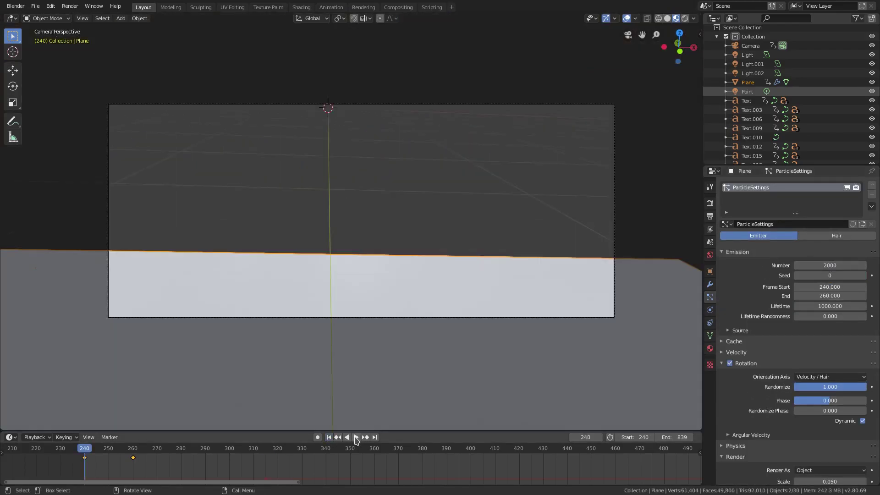
left_click(357, 438)
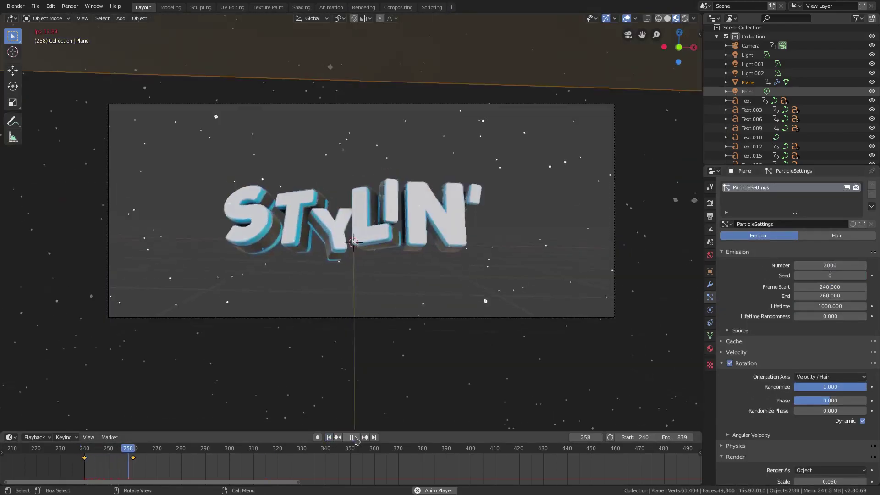
left_click(357, 438)
Leave the camera view and select the letter L of the STYLIN' text.
middle_click_drag(451, 279, 450, 272)
left_click(416, 166)
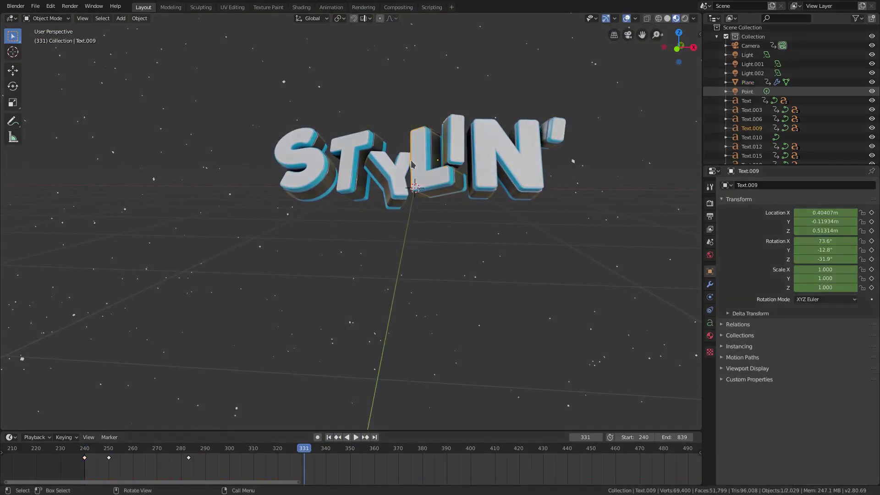